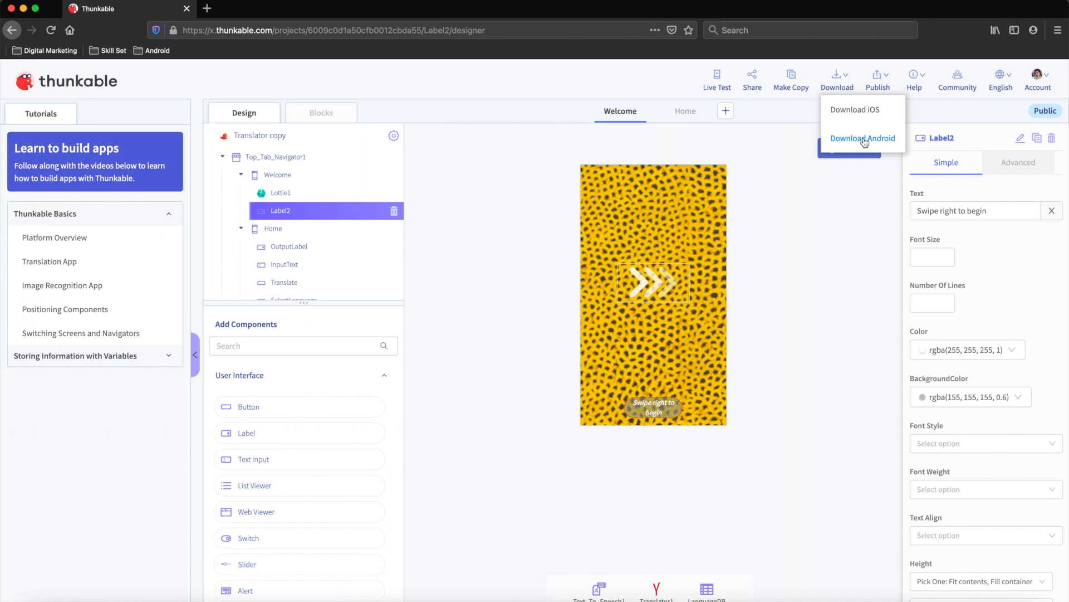
Request the Translator copy's Android download, which fails because all build servers are busy
left_click(863, 140)
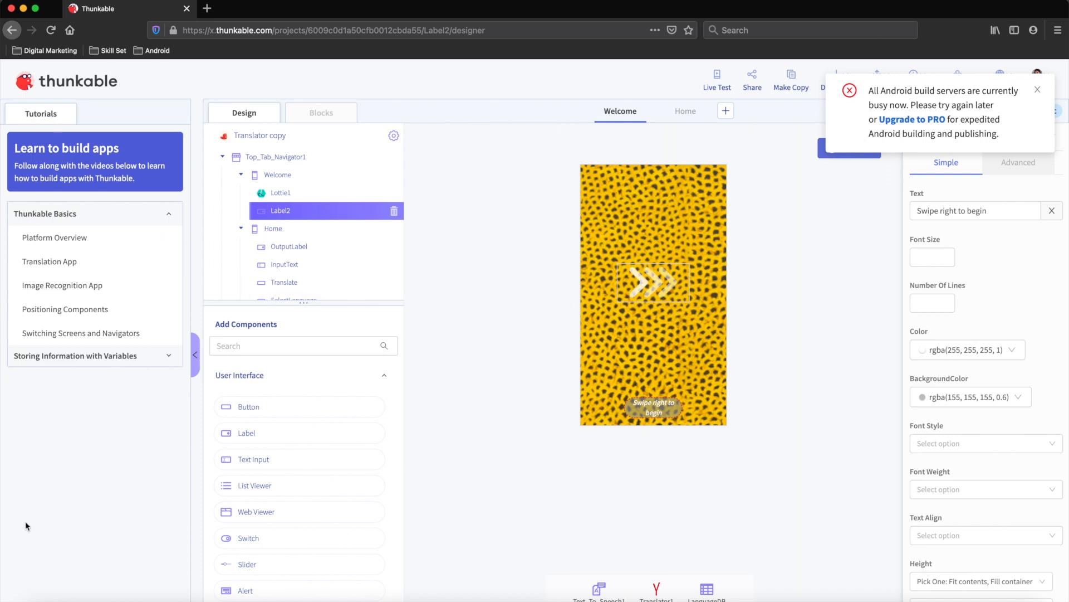
left_click(42, 601)
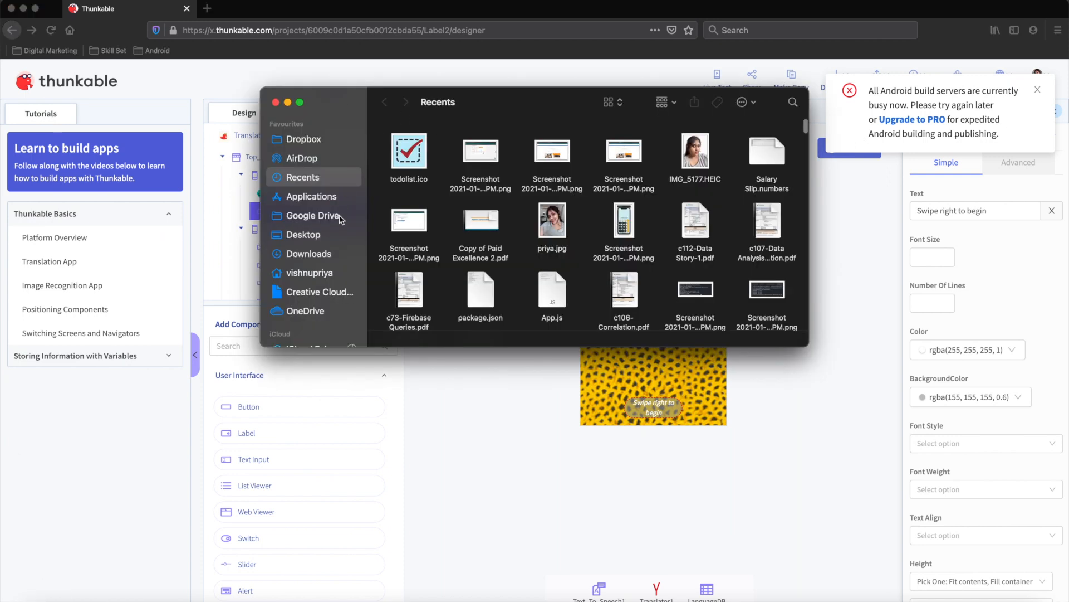
In Downloads, review the 512×512 icon, 1024×500 feature graphic, screen2.png, screen.png and TodoList.apk
left_click(309, 255)
left_click(412, 202)
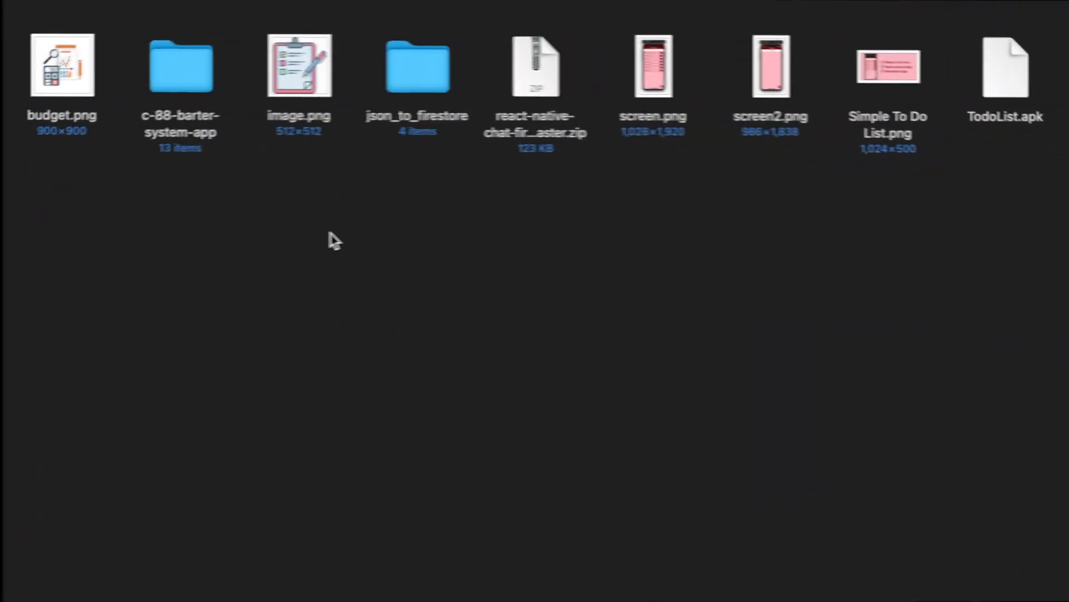
left_click(298, 63)
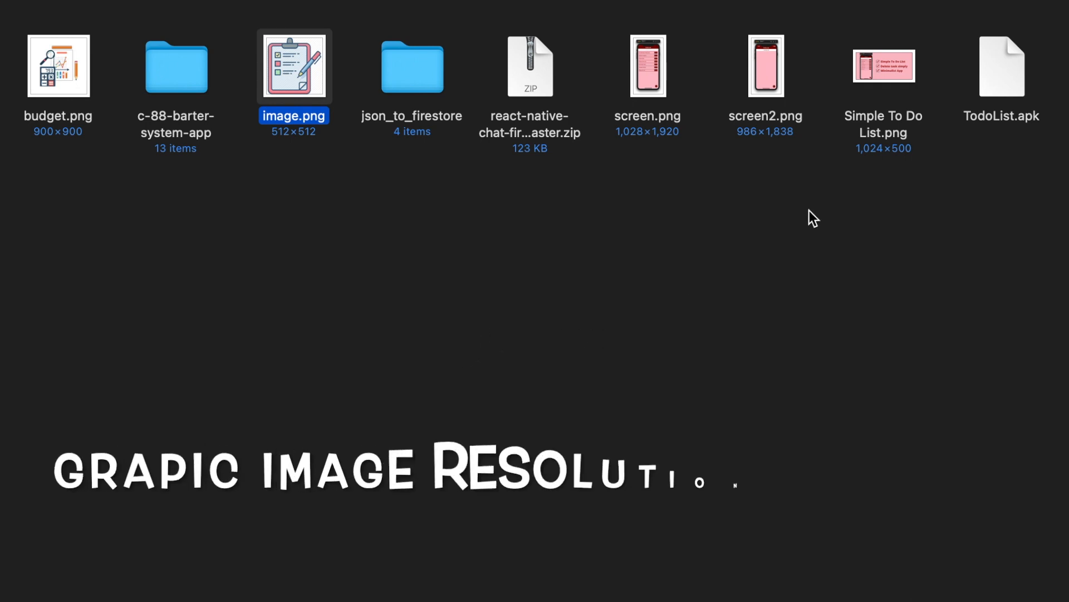
left_click(884, 100)
left_click(890, 71)
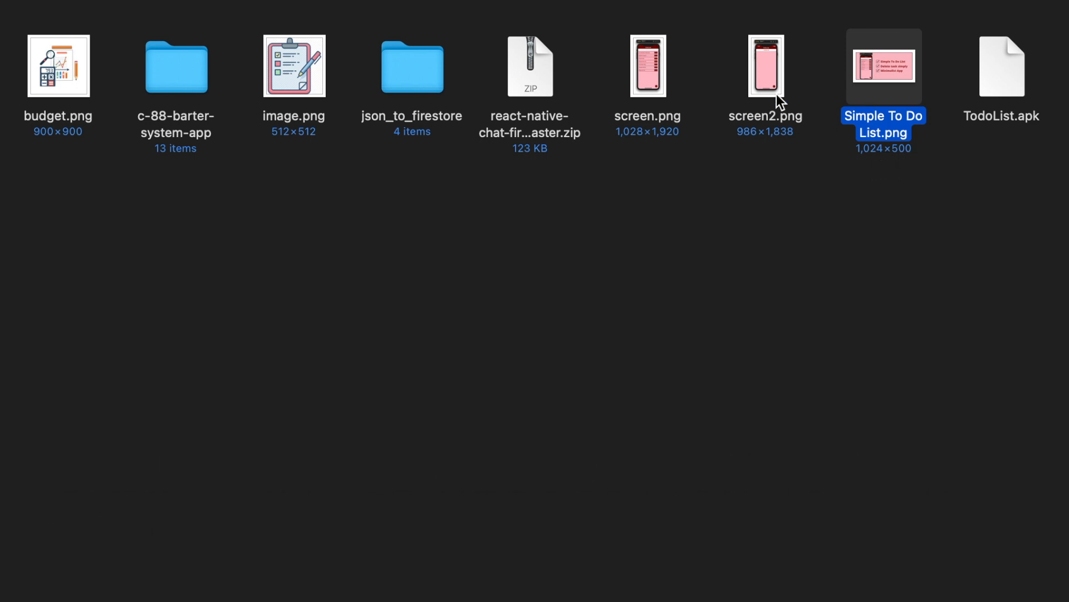
left_click(761, 69)
left_click(643, 81)
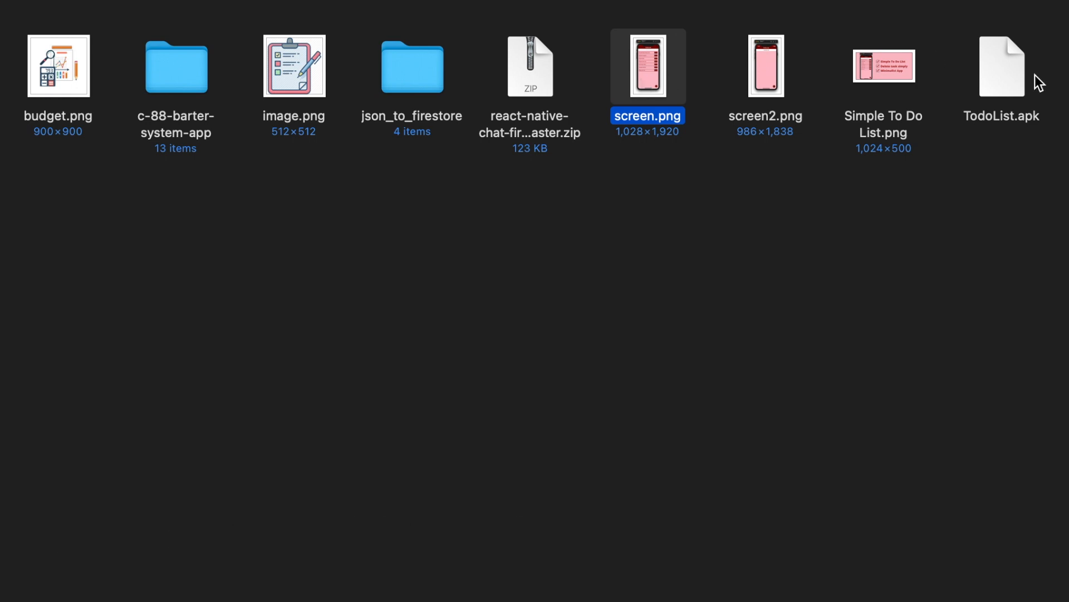
left_click(997, 62)
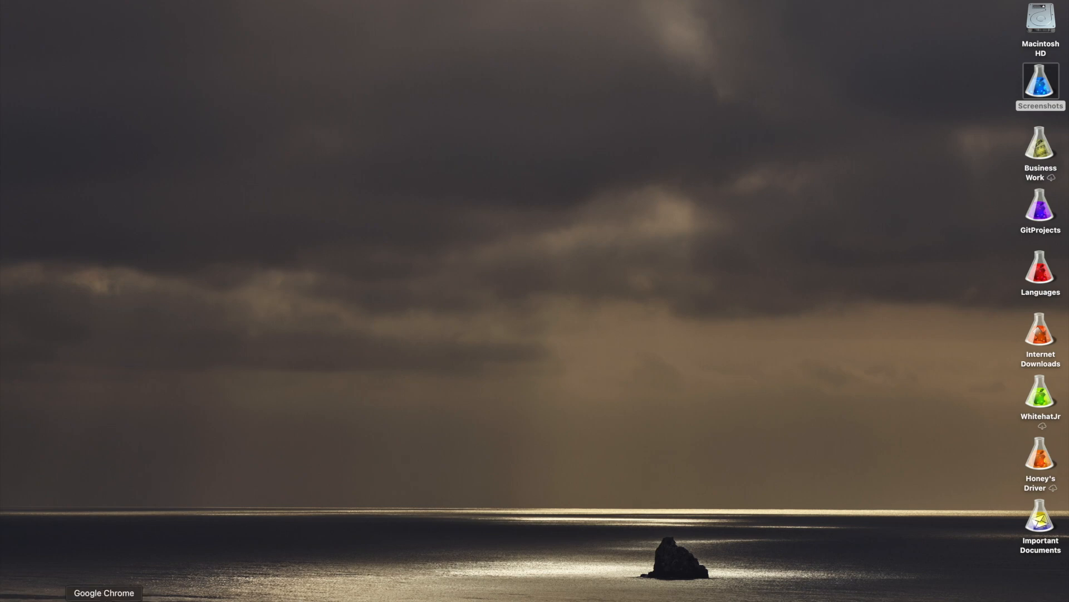
Search 'google play console' in a new Chrome window and open the Google Play Console site
right_click(103, 595)
left_click(117, 506)
type("go")
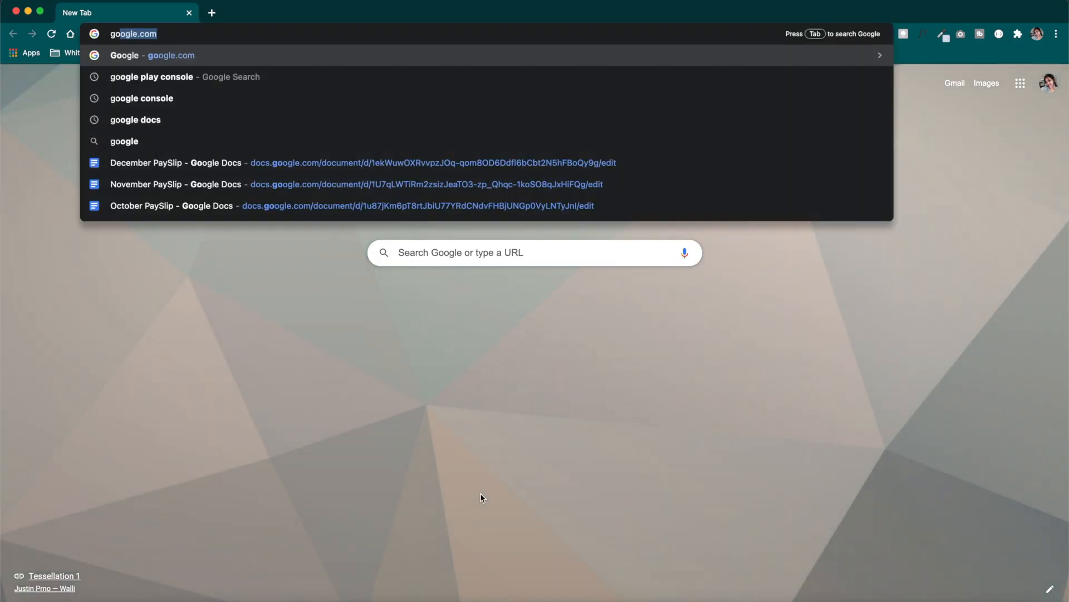
key("Down")
key("Return")
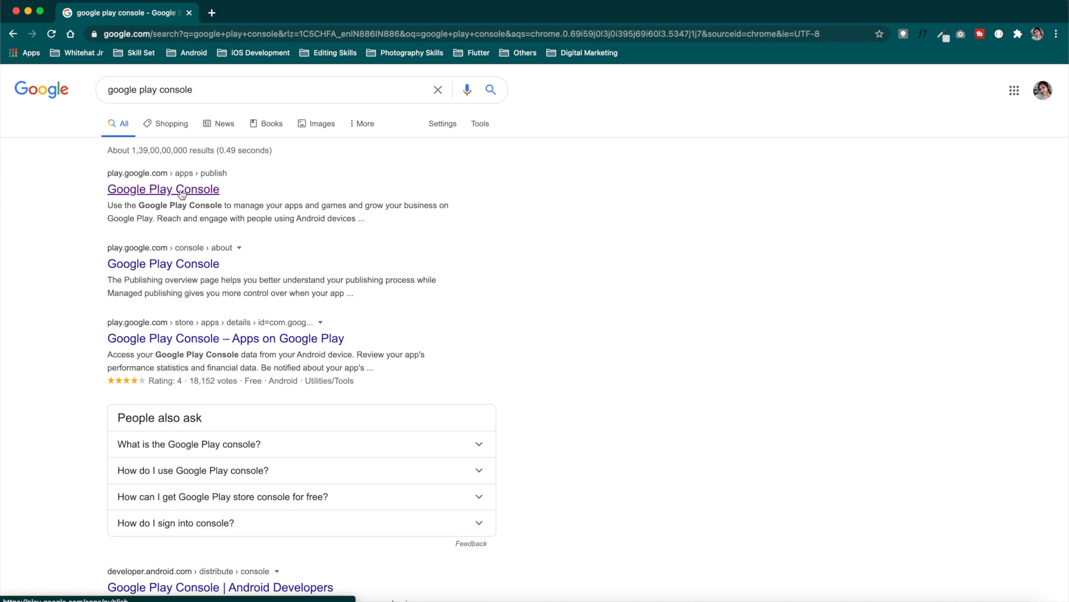
left_click(181, 191)
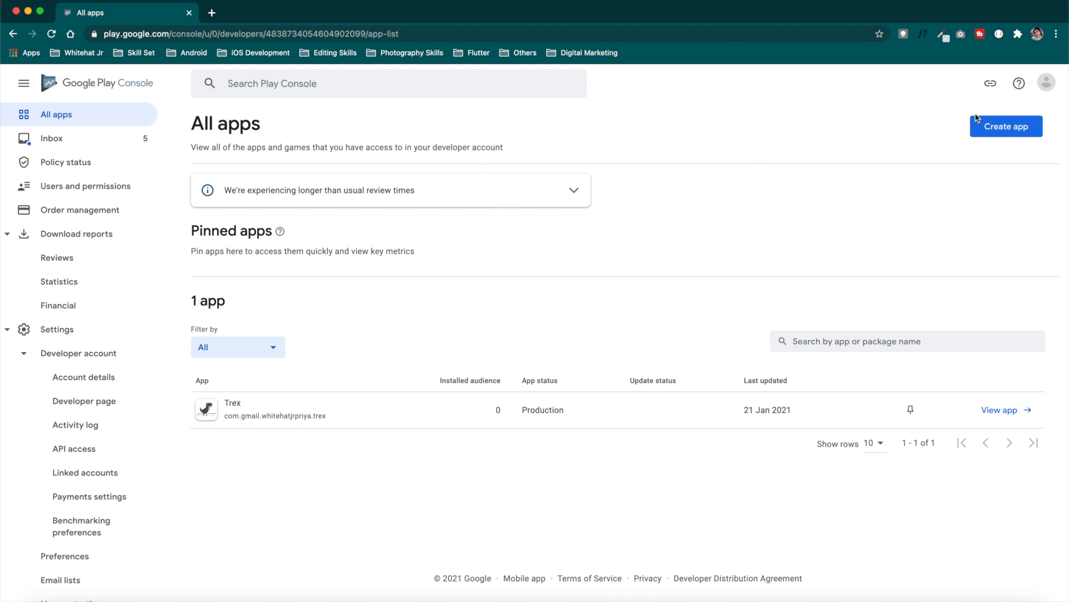
Create DroidpediaAcademy as a free App in English – en-IN, accepting both declarations
left_click(1002, 128)
left_click(500, 198)
type("DroidpediaAcademy")
left_click(545, 260)
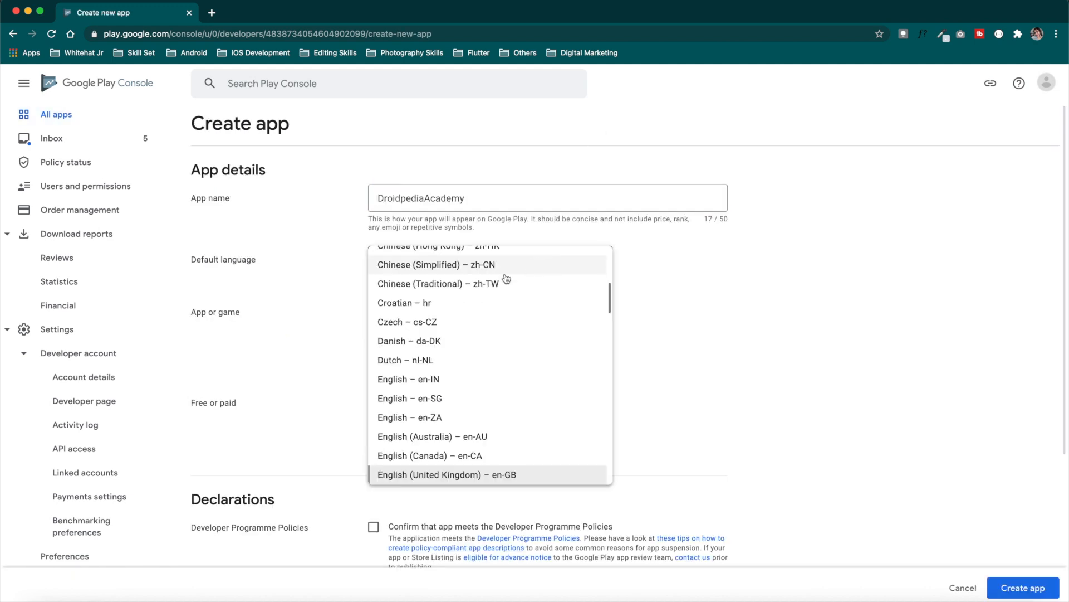
scroll(443, 306, "up", 2)
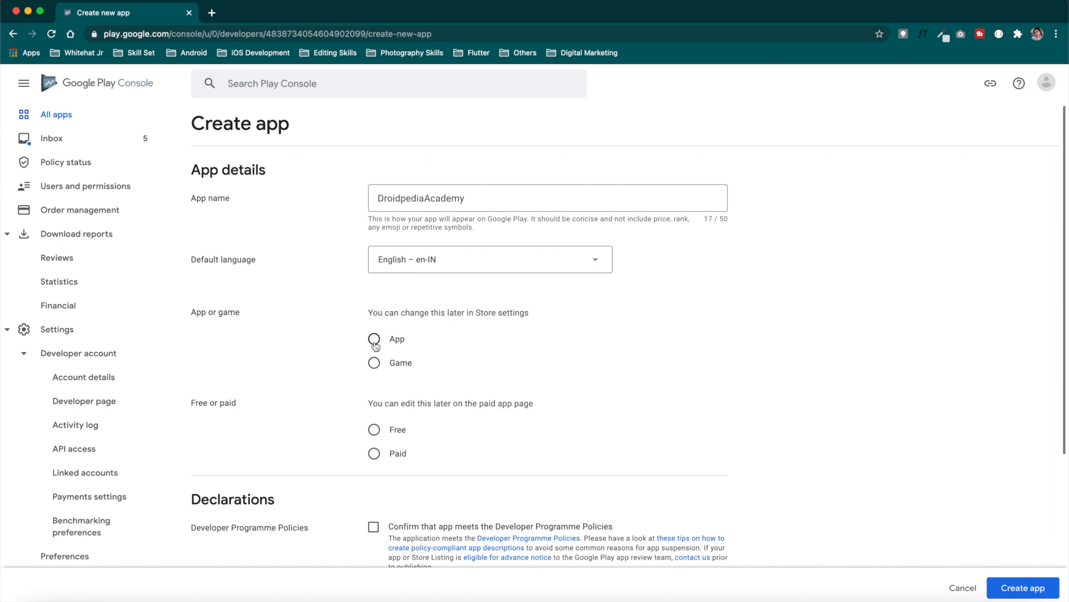
left_click(374, 339)
scroll(470, 375, "down", 2)
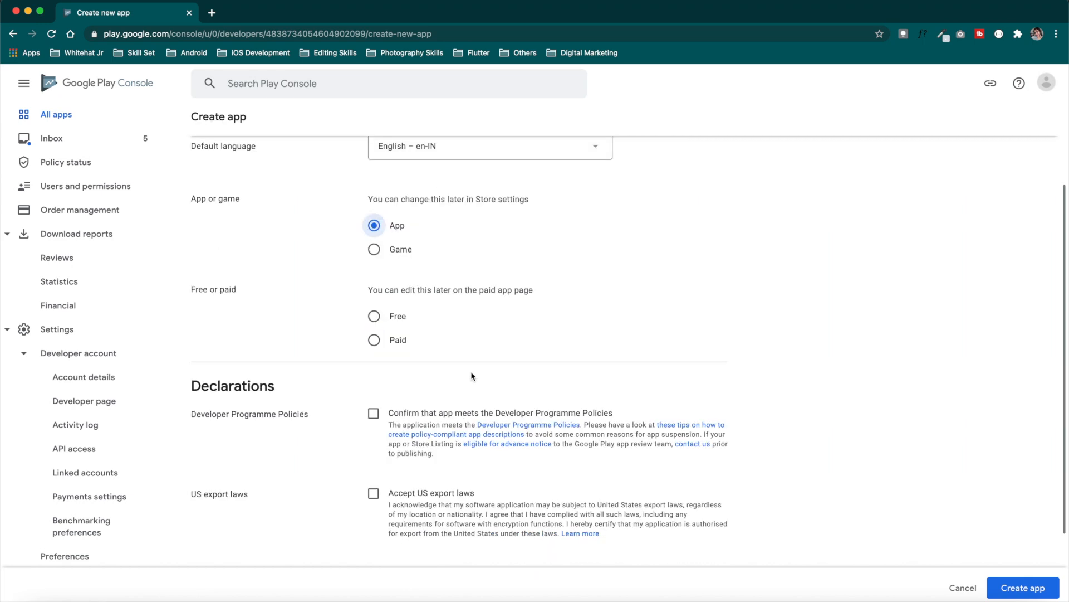
left_click(375, 316)
scroll(440, 351, "down", 3)
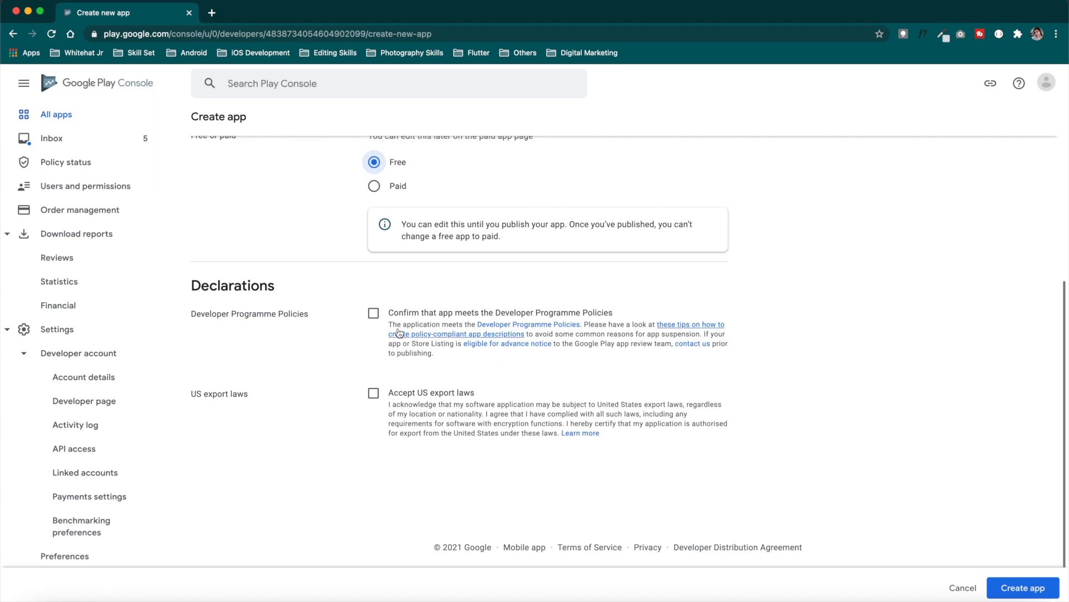
left_click(374, 313)
left_click(373, 393)
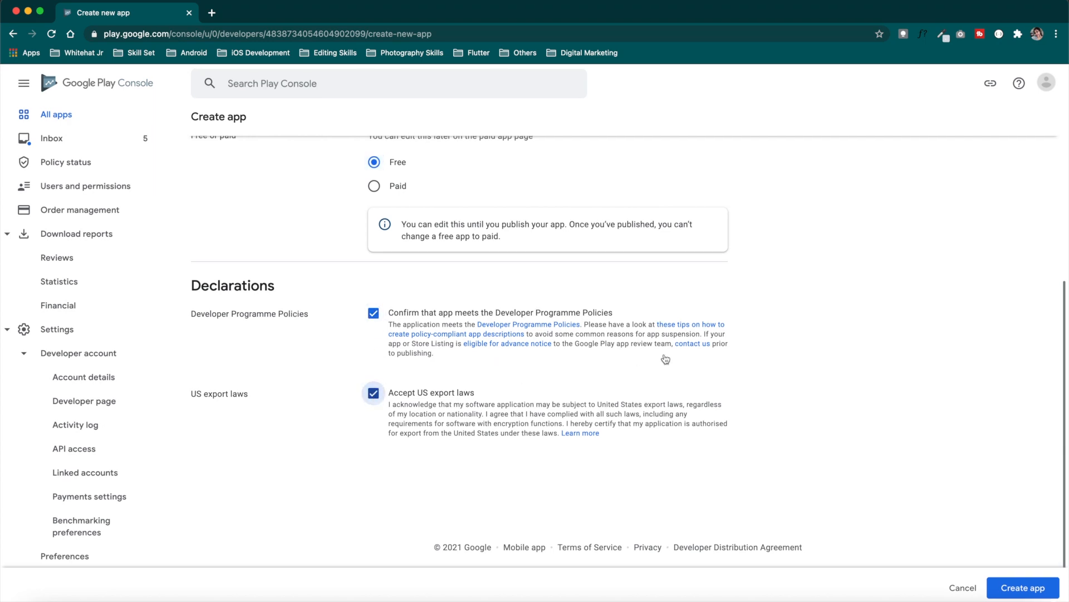
left_click(1023, 587)
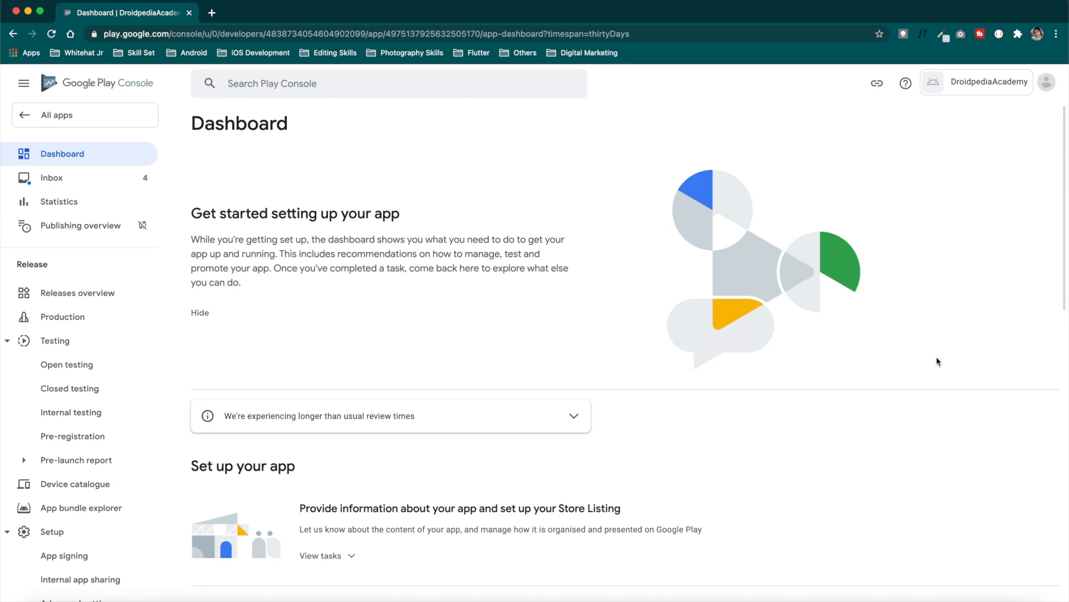
Save App access as 'All functionality is available without special access' and return to the Dashboard
scroll(937, 361, "down", 15)
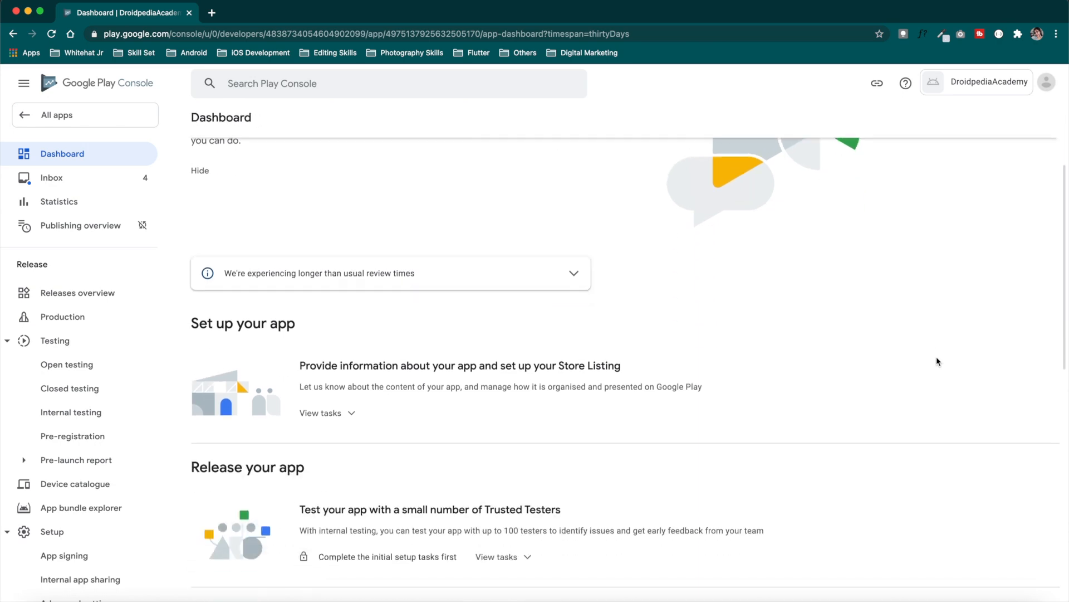
scroll(937, 361, "up", 15)
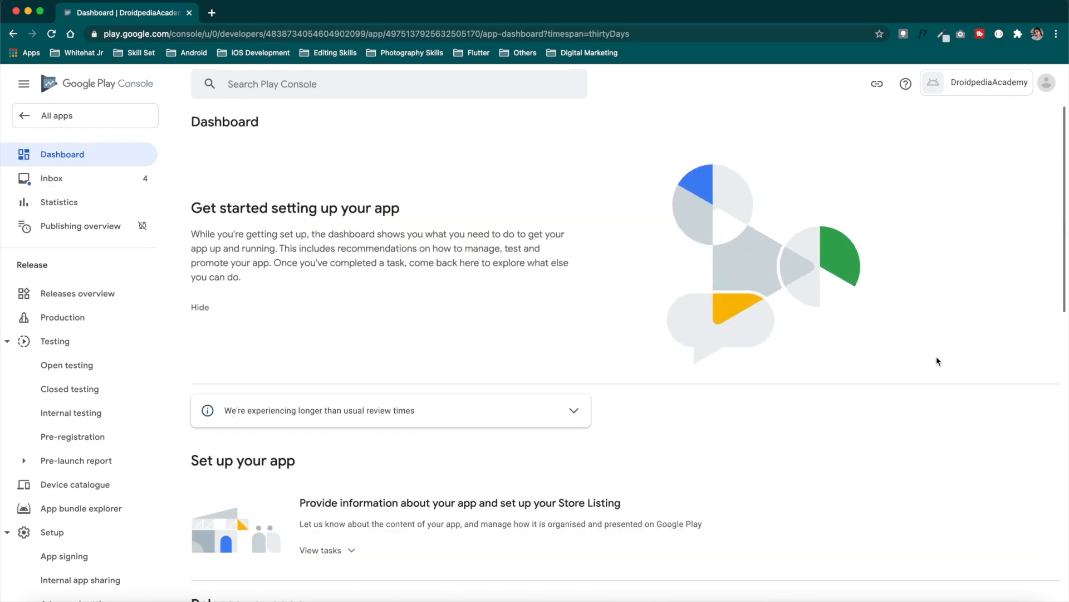
scroll(937, 361, "down", 5)
scroll(937, 360, "down", 7)
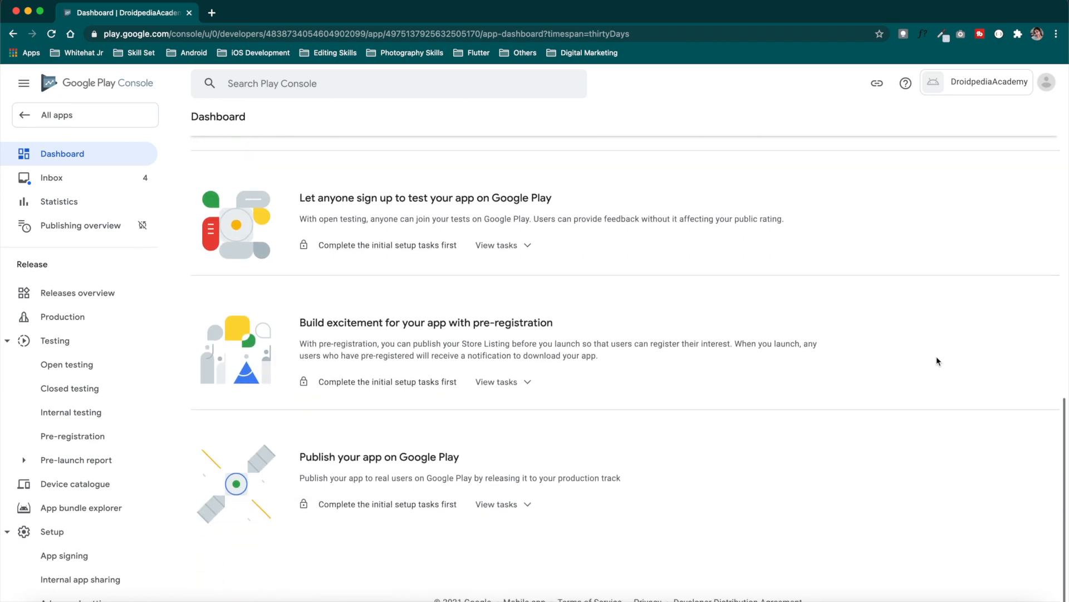
scroll(937, 360, "up", 12)
scroll(937, 361, "down", 4)
scroll(937, 360, "down", 2)
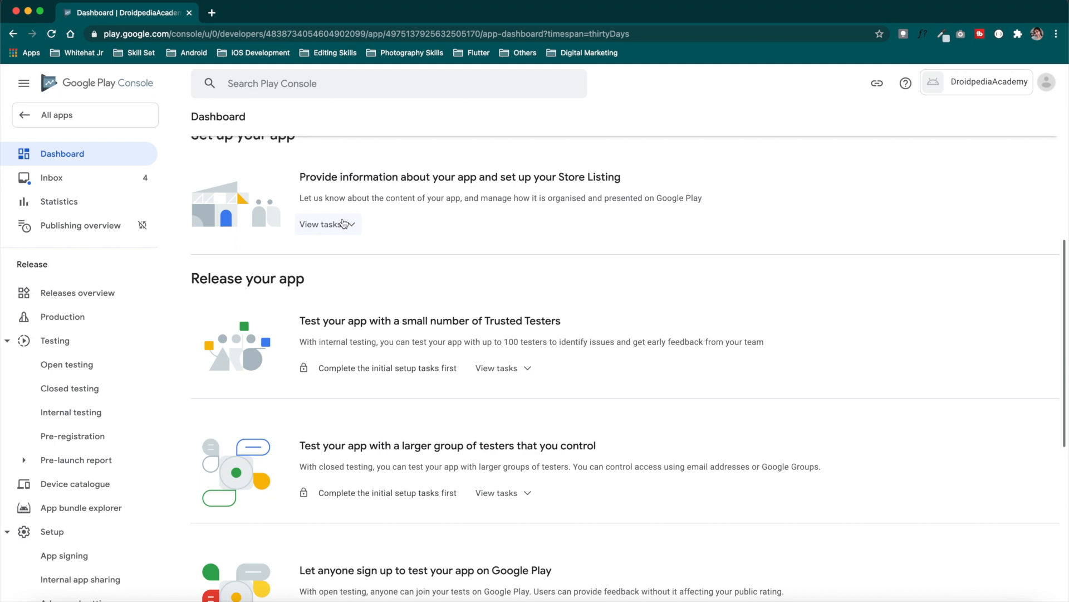
left_click(343, 224)
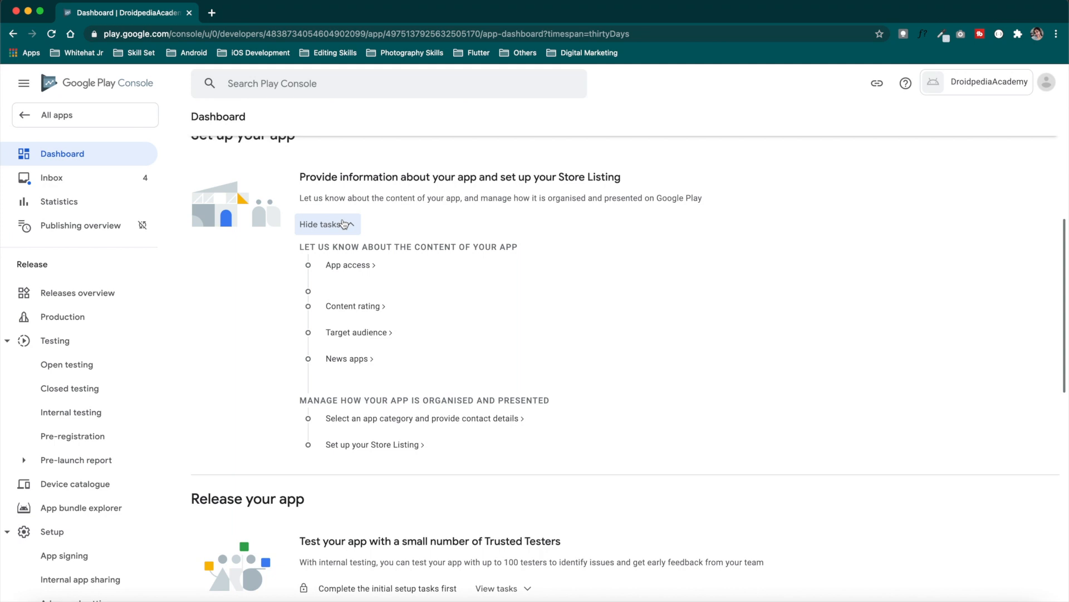
left_click(355, 267)
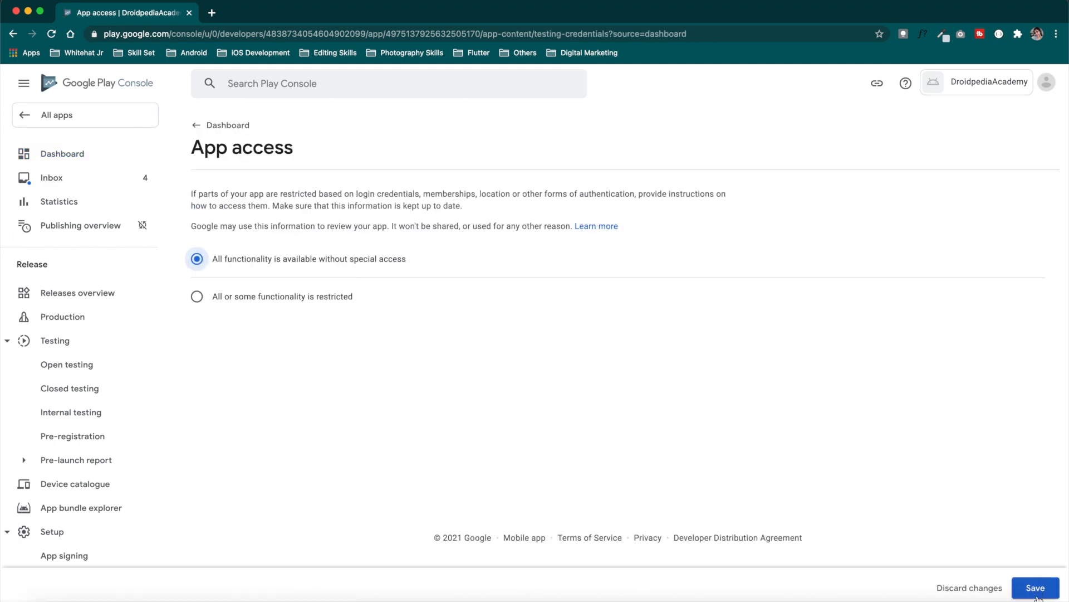
left_click(1037, 595)
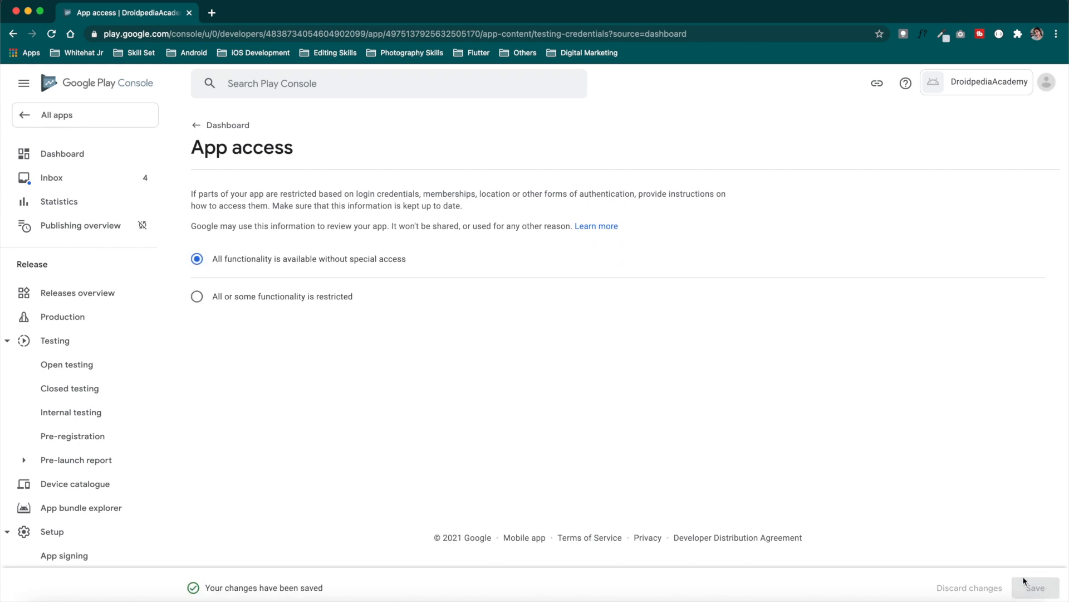
left_click(77, 160)
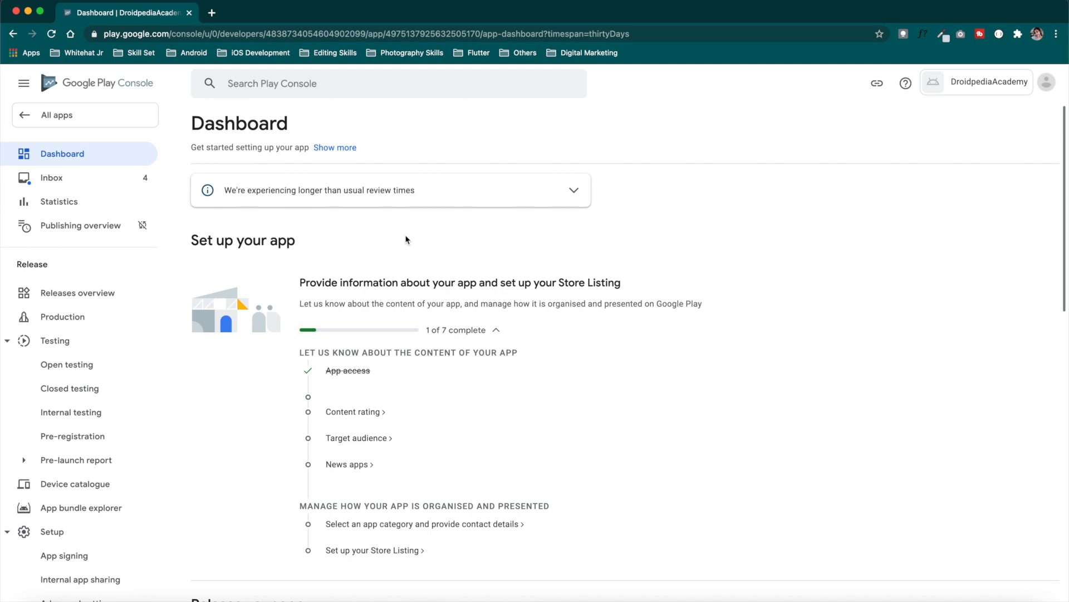
scroll(405, 239, "down", 3)
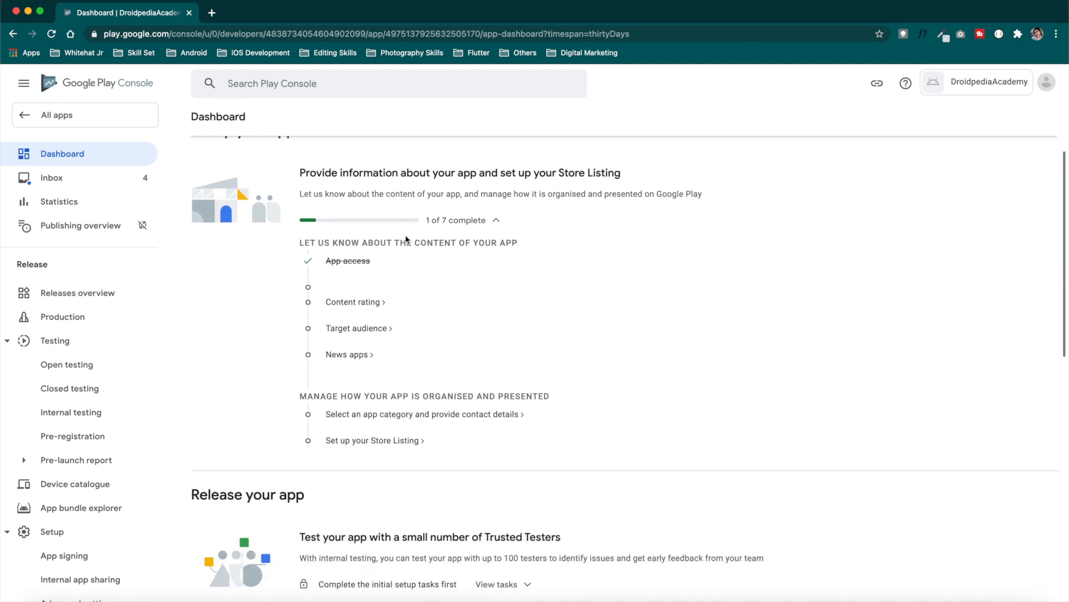
Start the content rating questionnaire, enter the contact e-mail and choose the Utility category
left_click(370, 305)
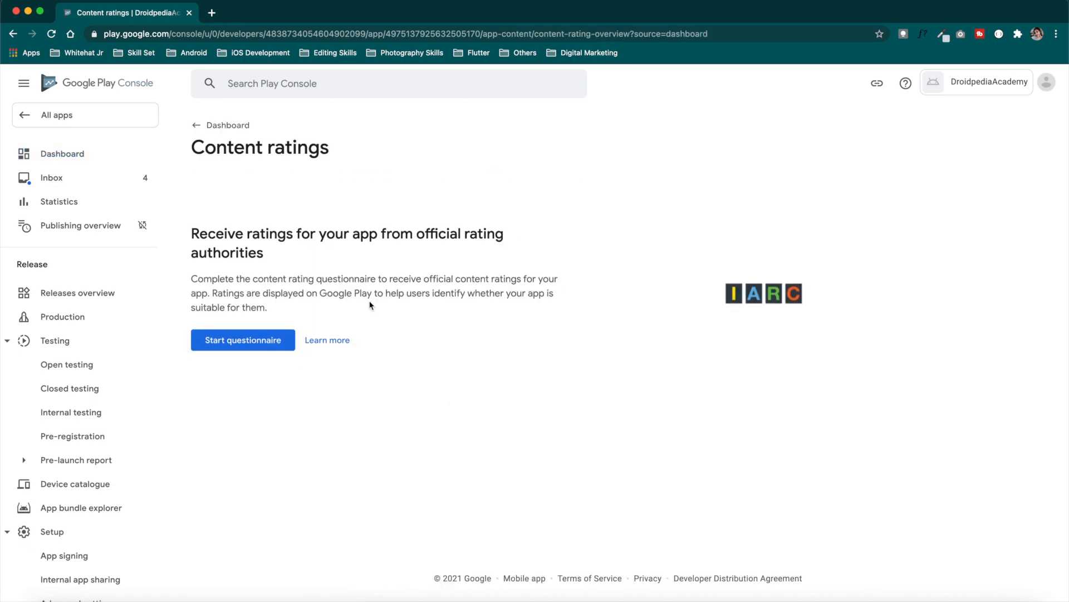
left_click(260, 337)
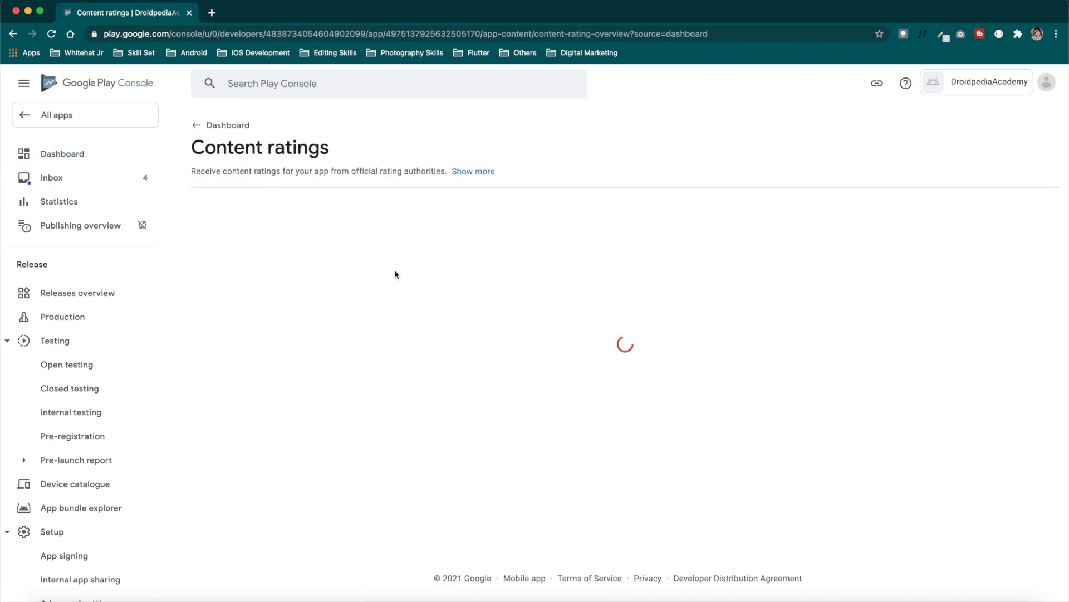
type("ravi")
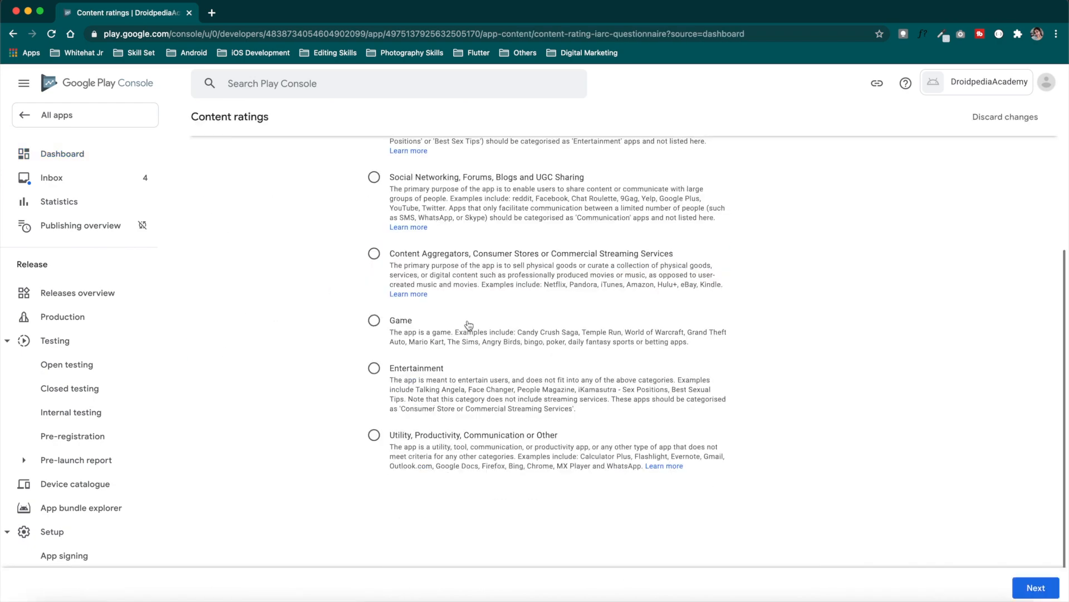
scroll(468, 326, "down", 1)
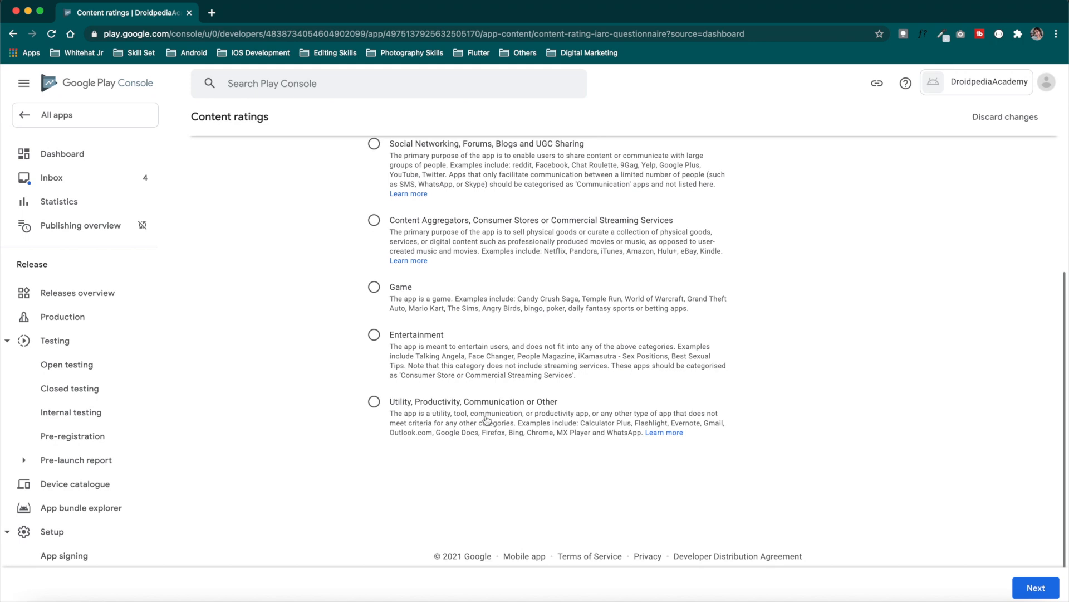
left_click(372, 402)
left_click(1031, 591)
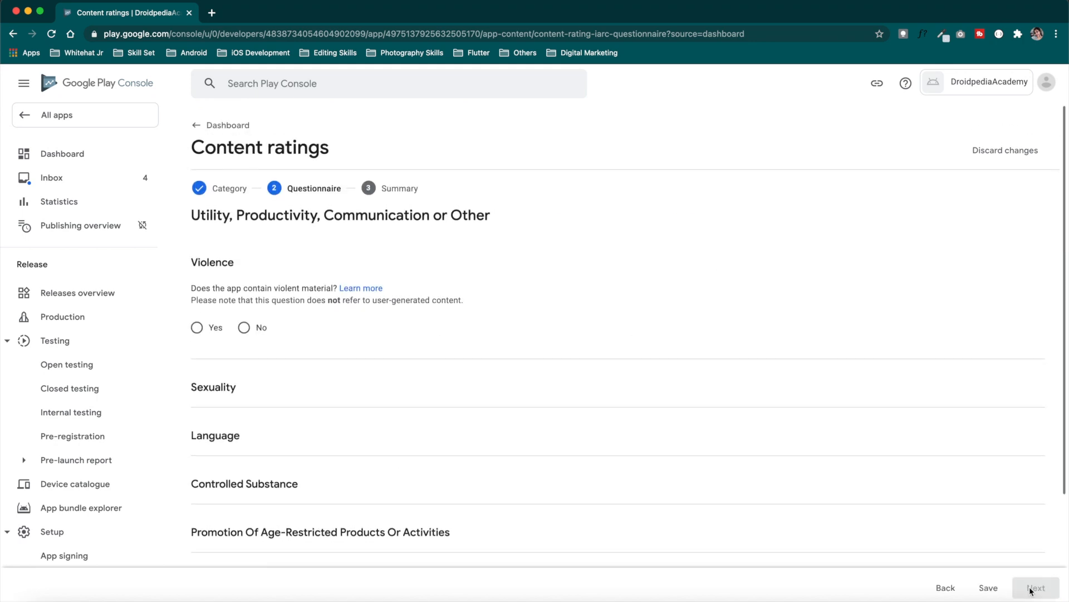
Answer No to violence, sexuality, language, substances, interaction and location questions, then save
scroll(544, 332, "down", 3)
left_click(244, 207)
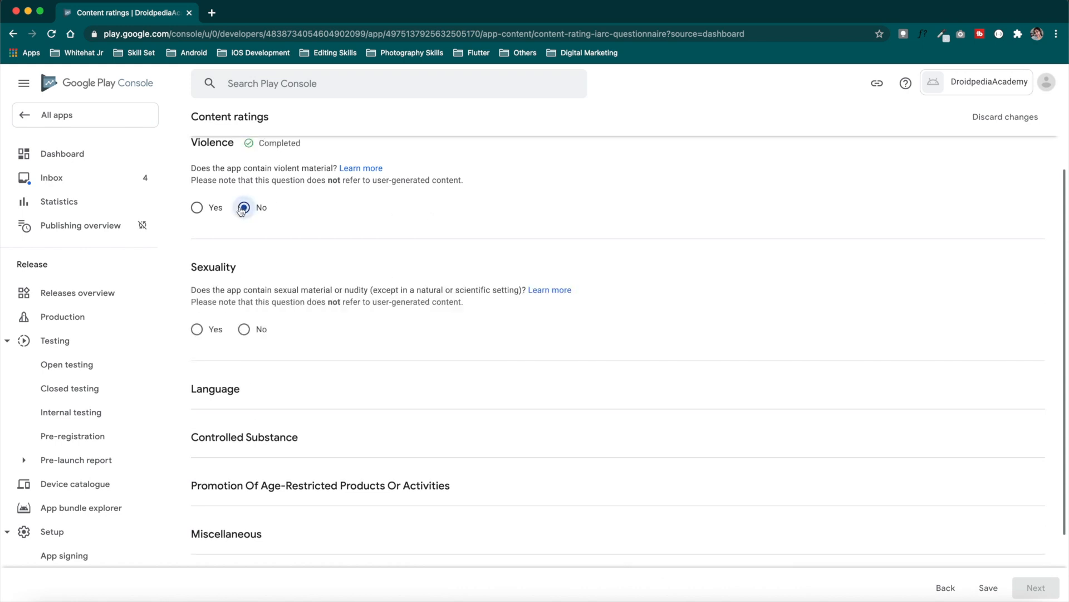
left_click(244, 332)
left_click(244, 456)
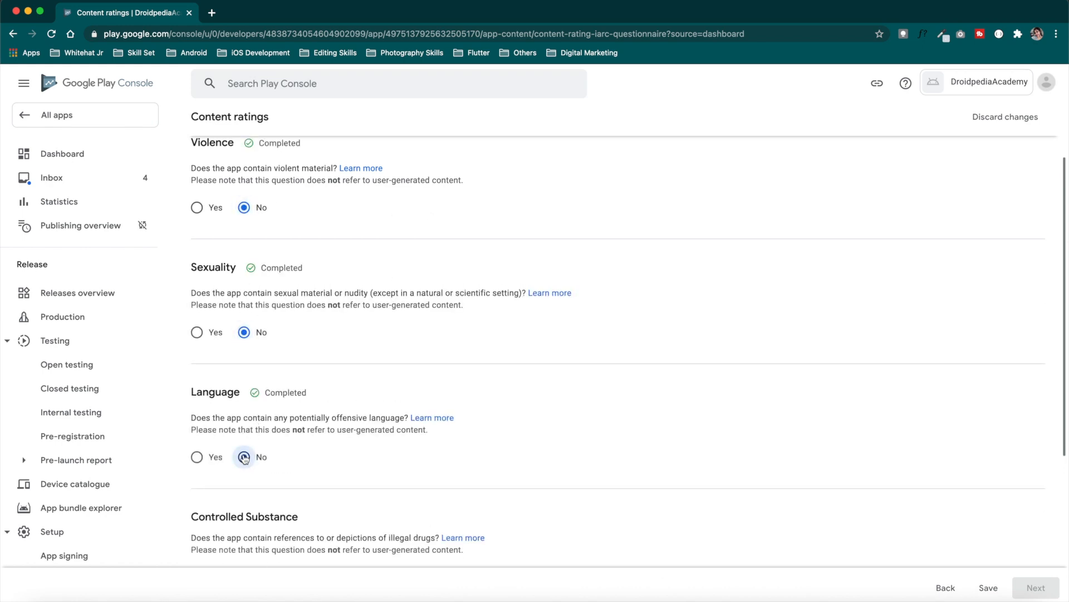
left_click(244, 408)
left_click(244, 375)
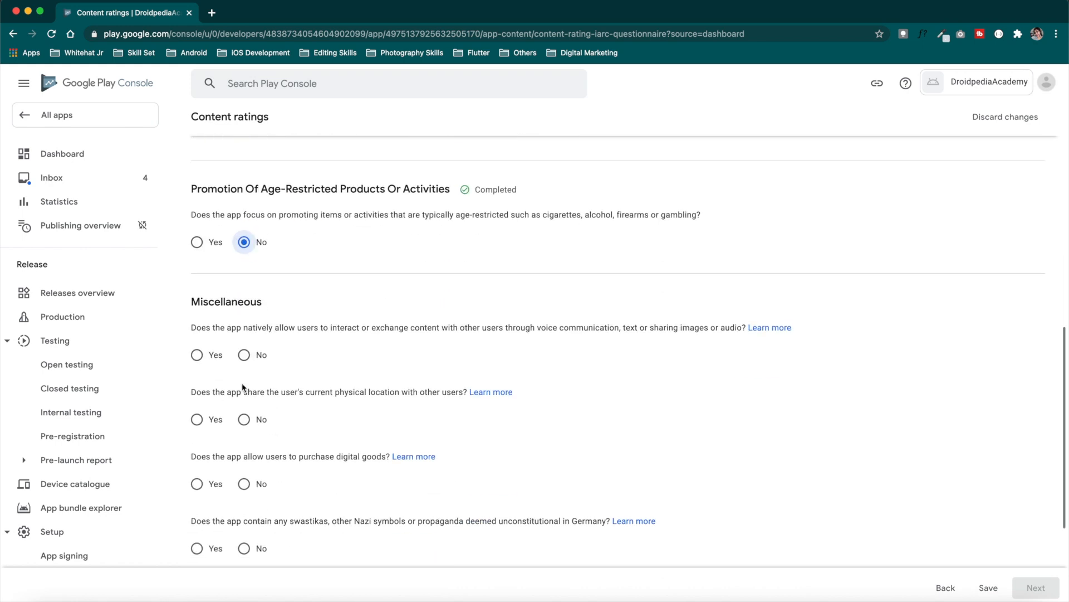
left_click(244, 355)
left_click(244, 419)
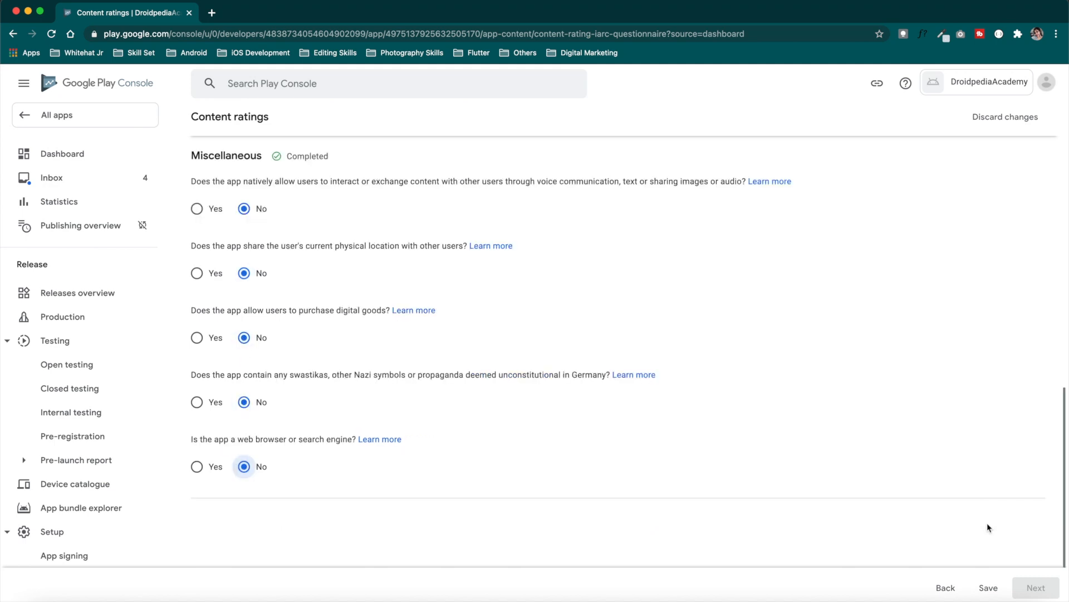
left_click(989, 588)
Review the ratings summary and submit the questionnaire
left_click(1036, 587)
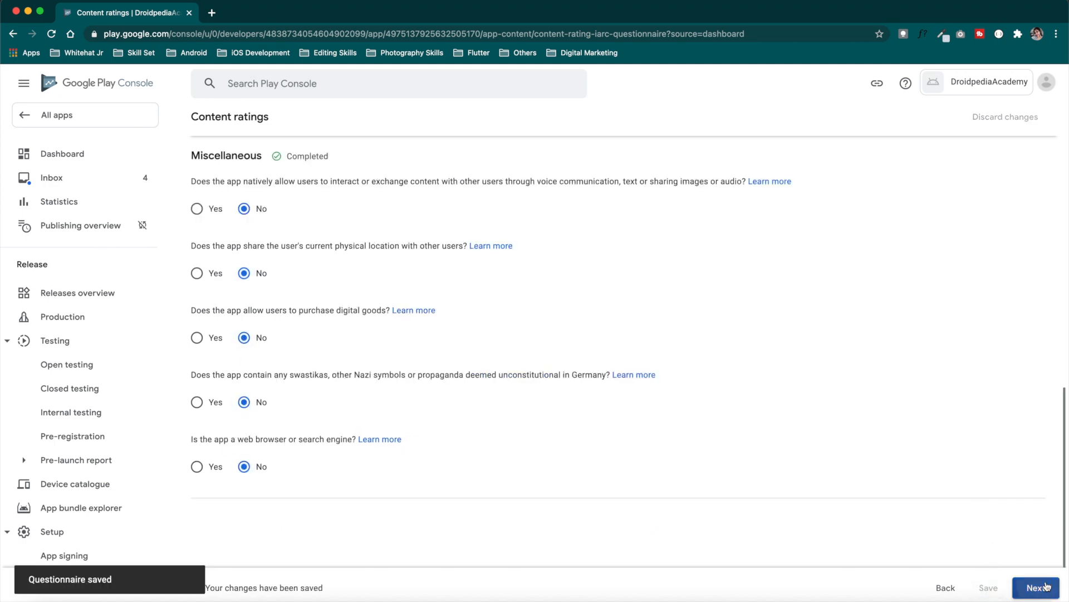
scroll(745, 337, "down", 10)
scroll(744, 337, "up", 10)
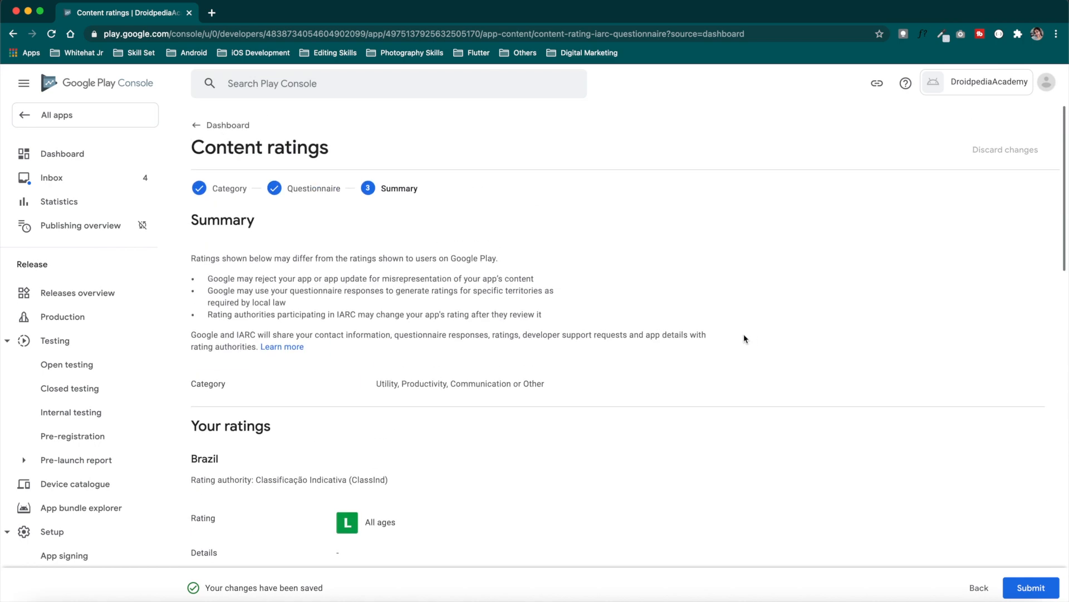
left_click(1037, 586)
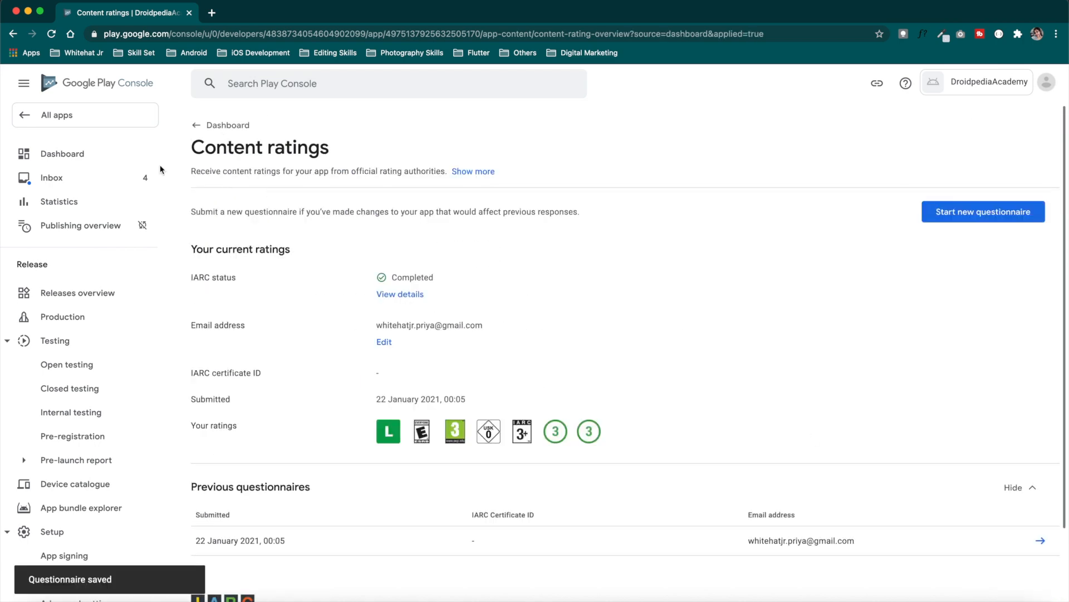
Declare 'No, my app does not contain ads' and save the ads declaration
left_click(73, 159)
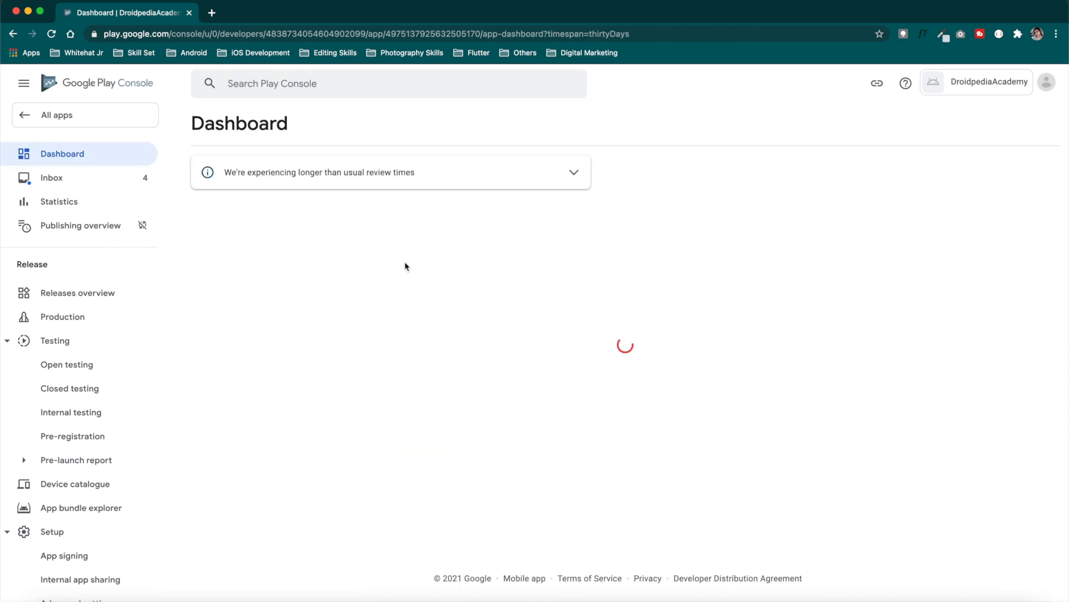
left_click(379, 256)
left_click(247, 256)
left_click(440, 301)
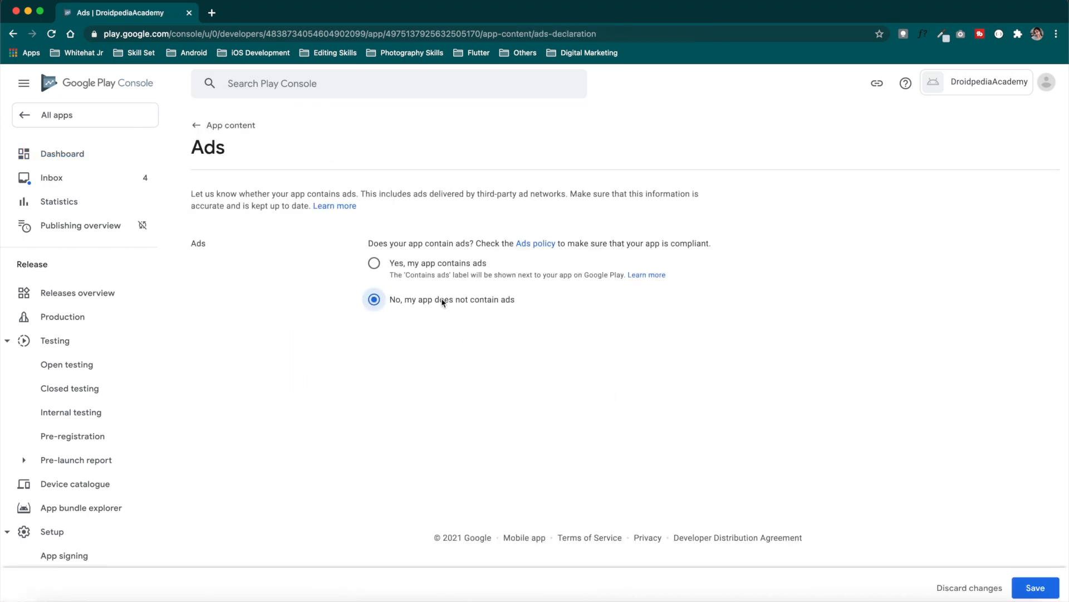
left_click(1049, 586)
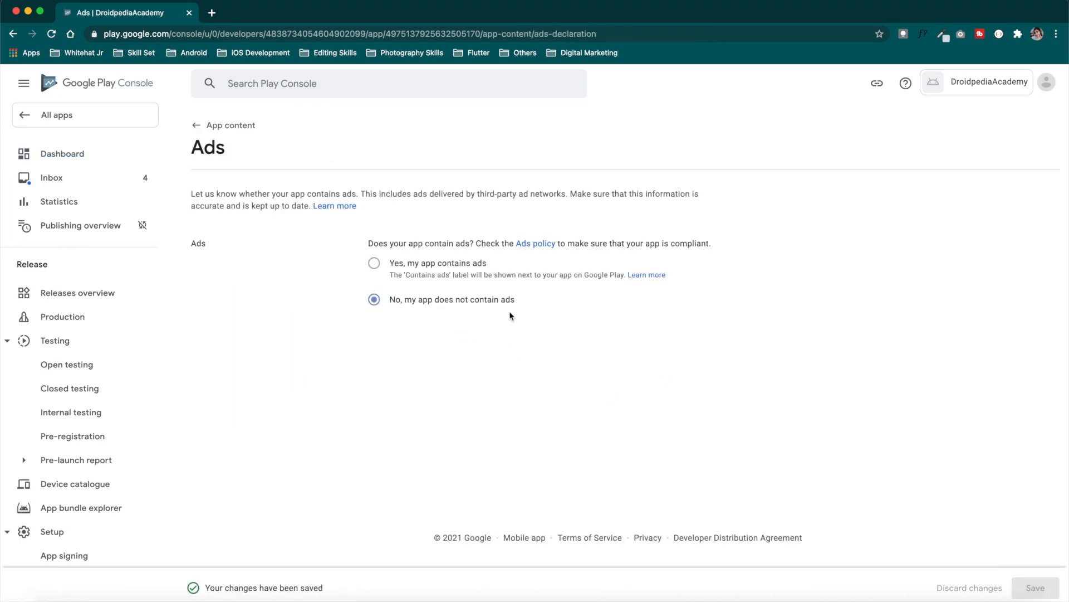
left_click(222, 124)
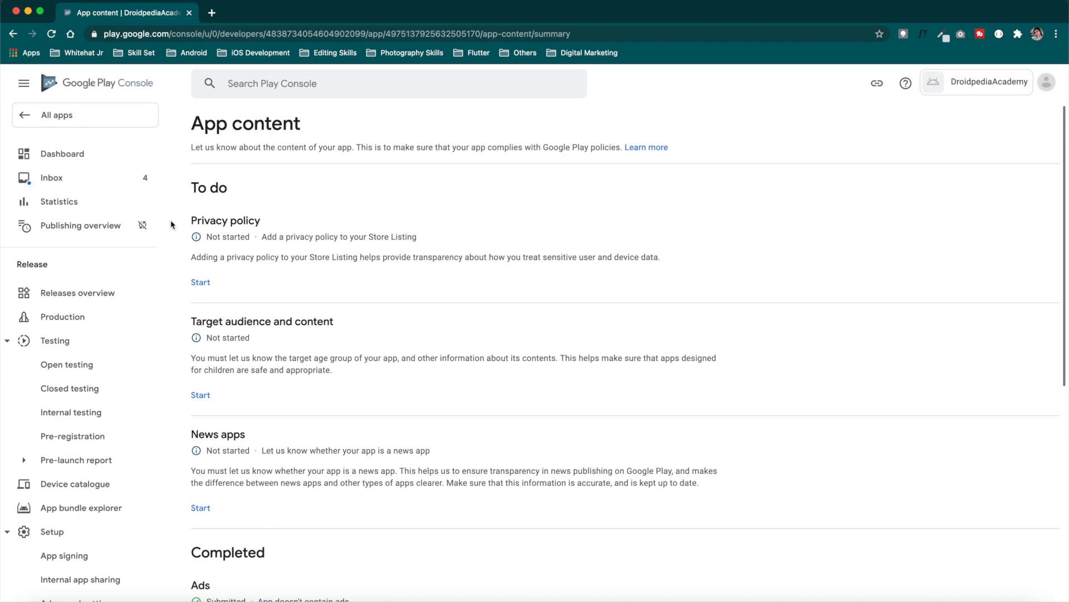
Save the GitHub-hosted PrivacyPolicy.html address as the app's privacy policy URL
left_click(200, 282)
left_click(407, 266)
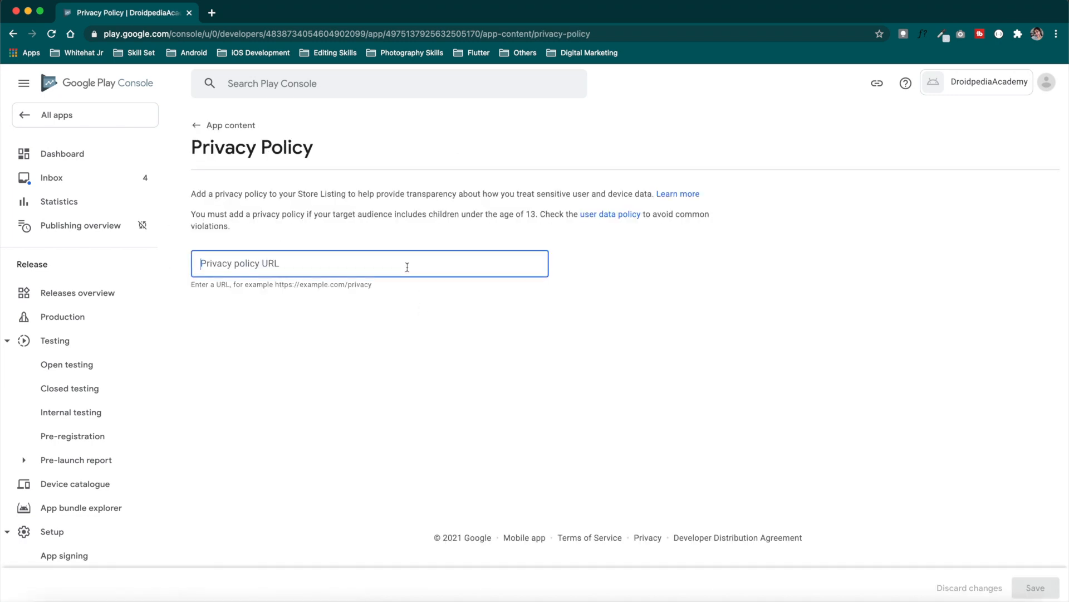
left_click(211, 12)
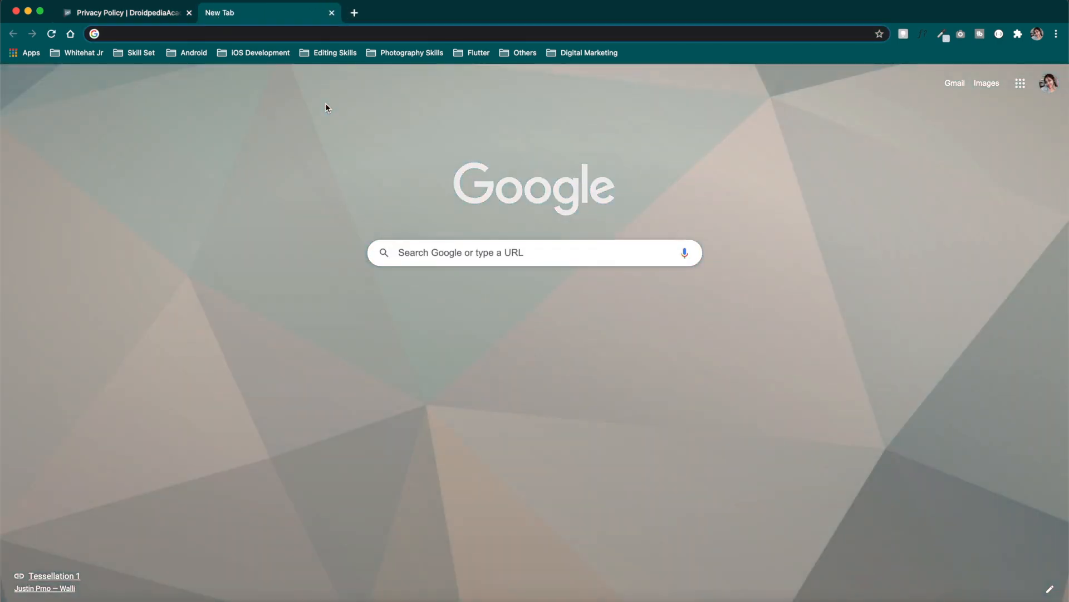
type("https://vishnupriya-whitehatjr.github.io/DroidpediaAcademy/PrivacyPolicy.html")
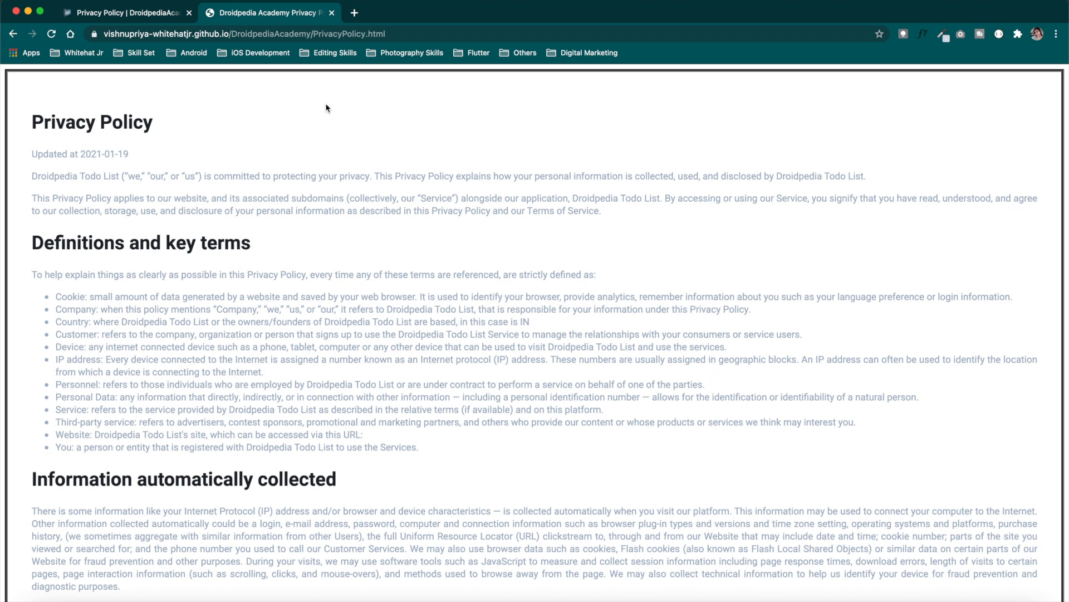
left_click(406, 34)
key("super+c")
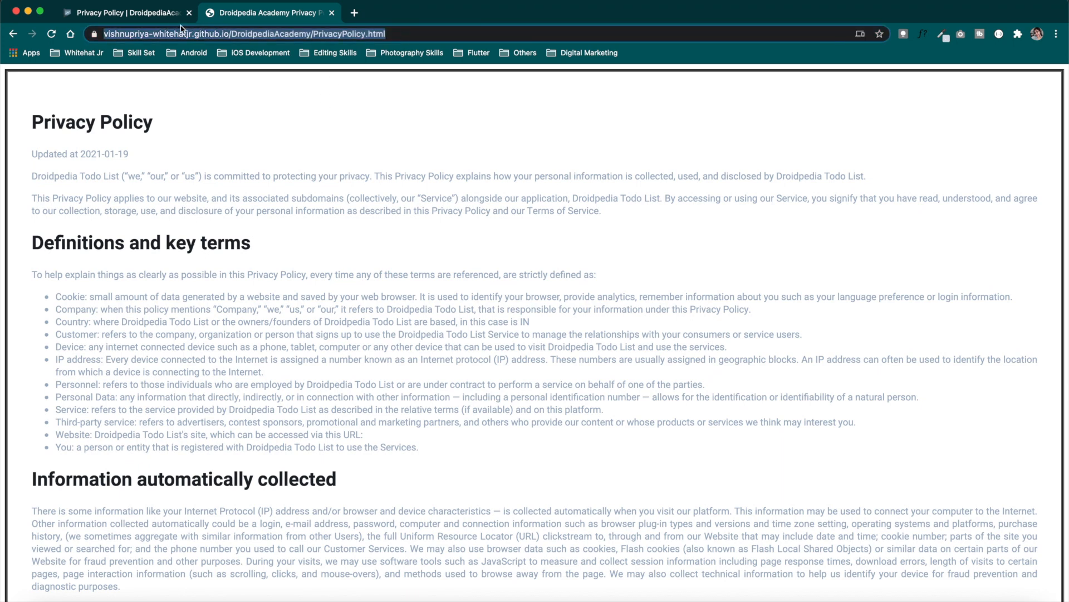
left_click(163, 15)
key("super+v")
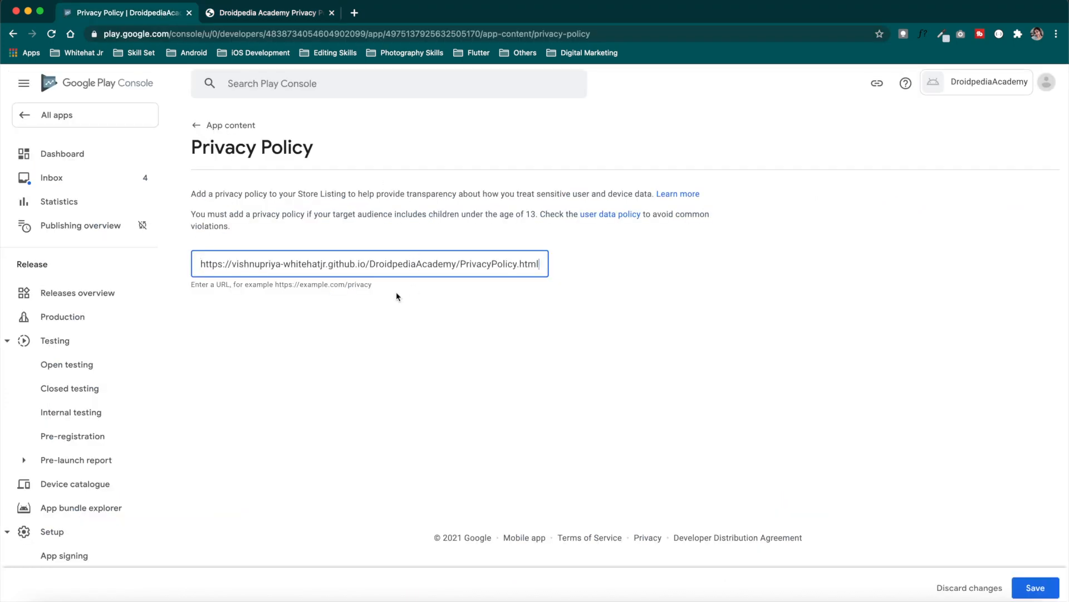
left_click(273, 14)
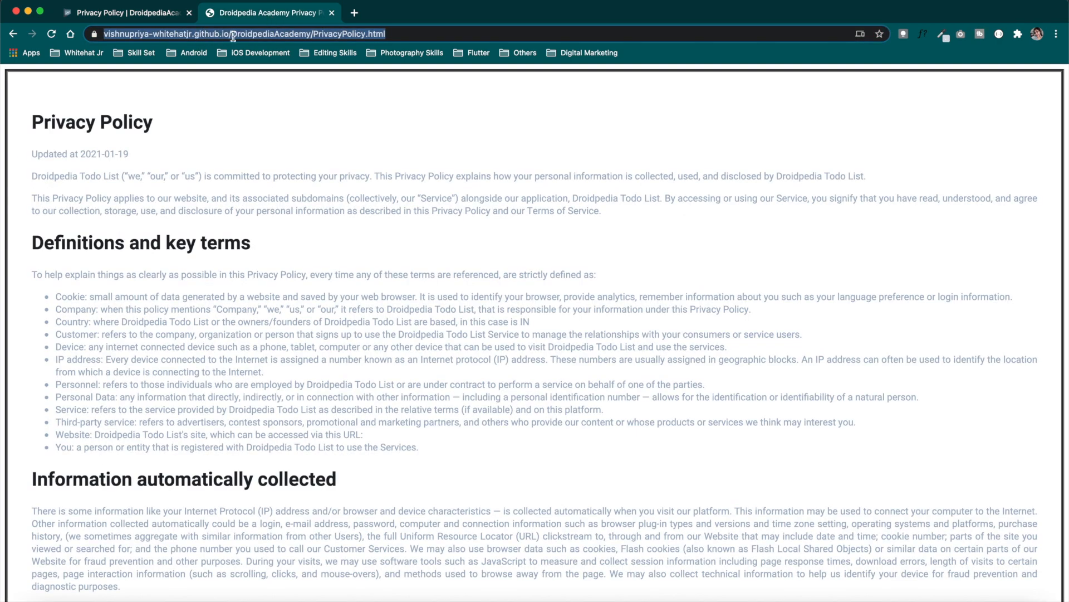
left_click(170, 20)
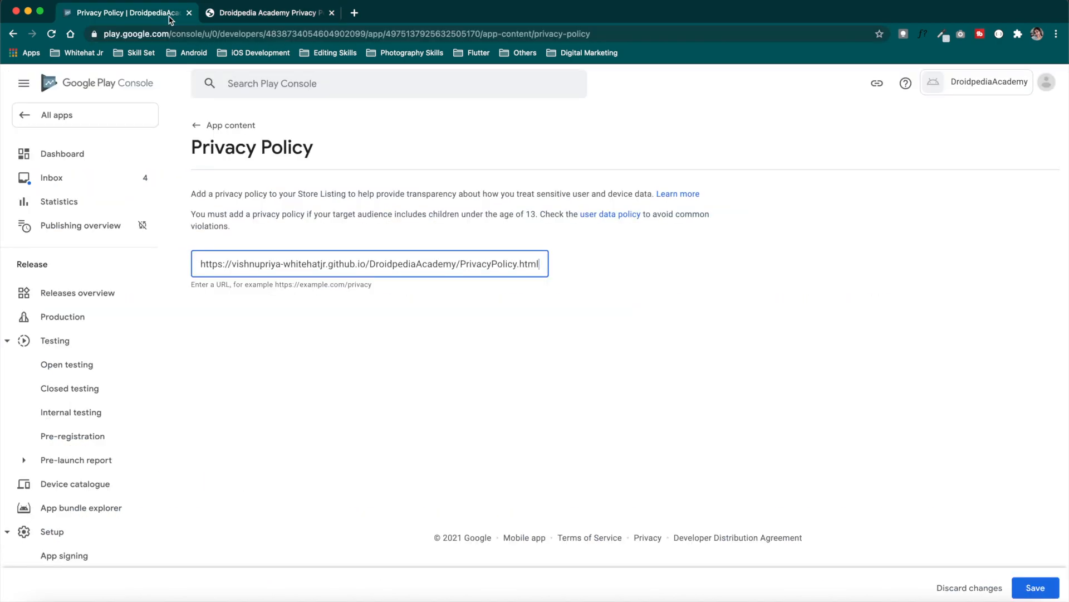
left_click(1035, 588)
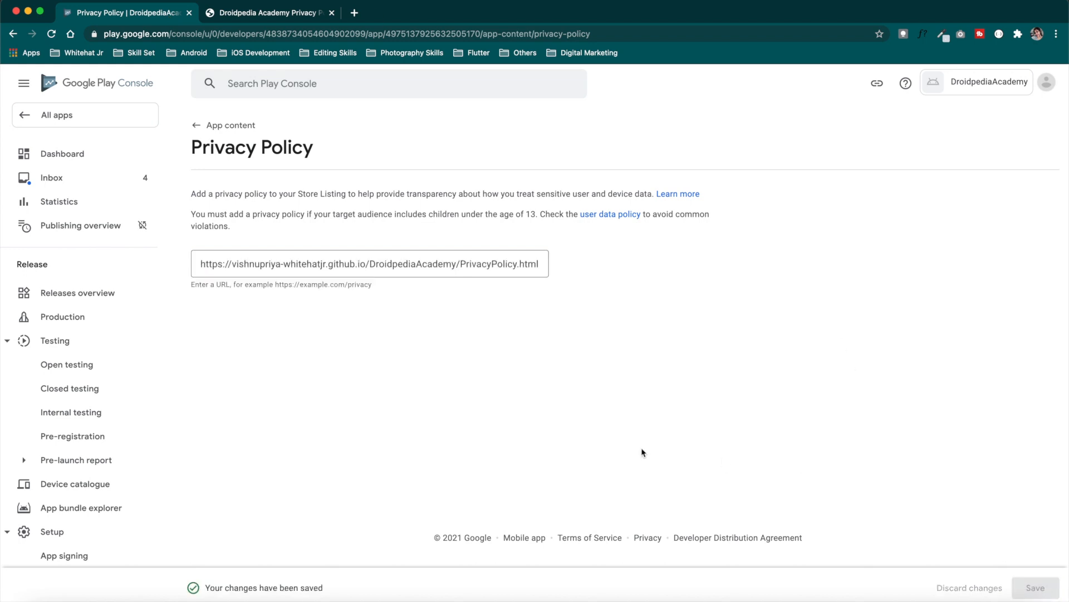
left_click(223, 125)
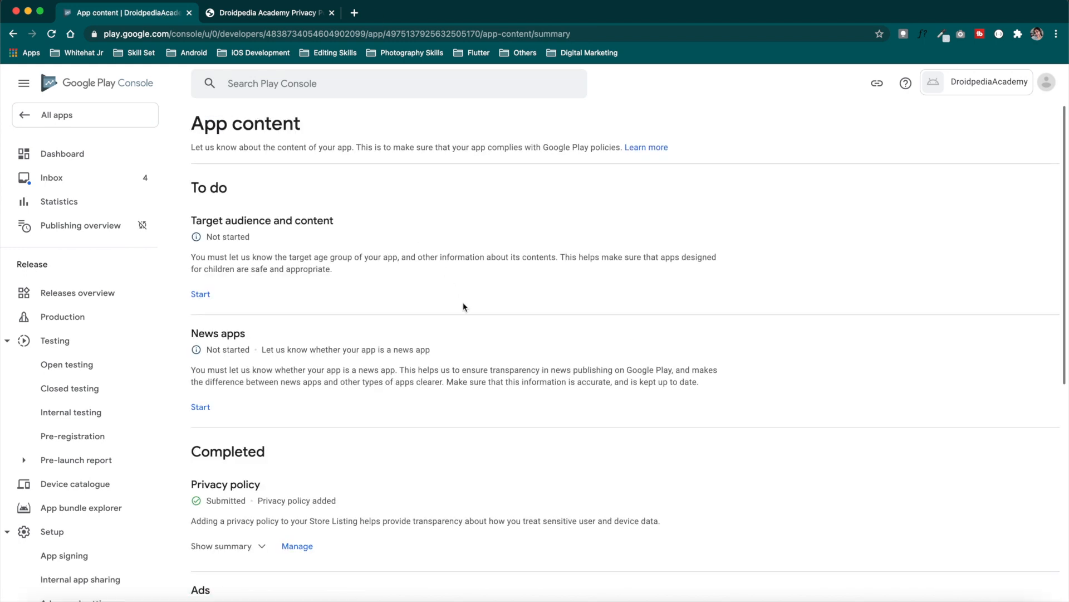
Set target ages 16-17 and 18 and over, answer Yes to appeal to children, and save
left_click(204, 296)
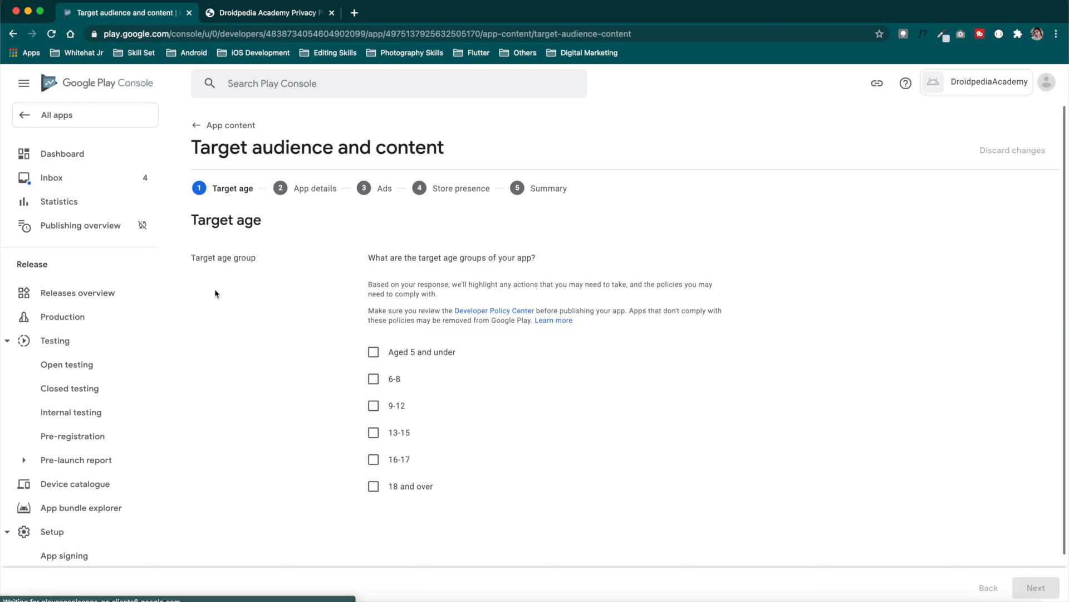
left_click(372, 486)
left_click(373, 460)
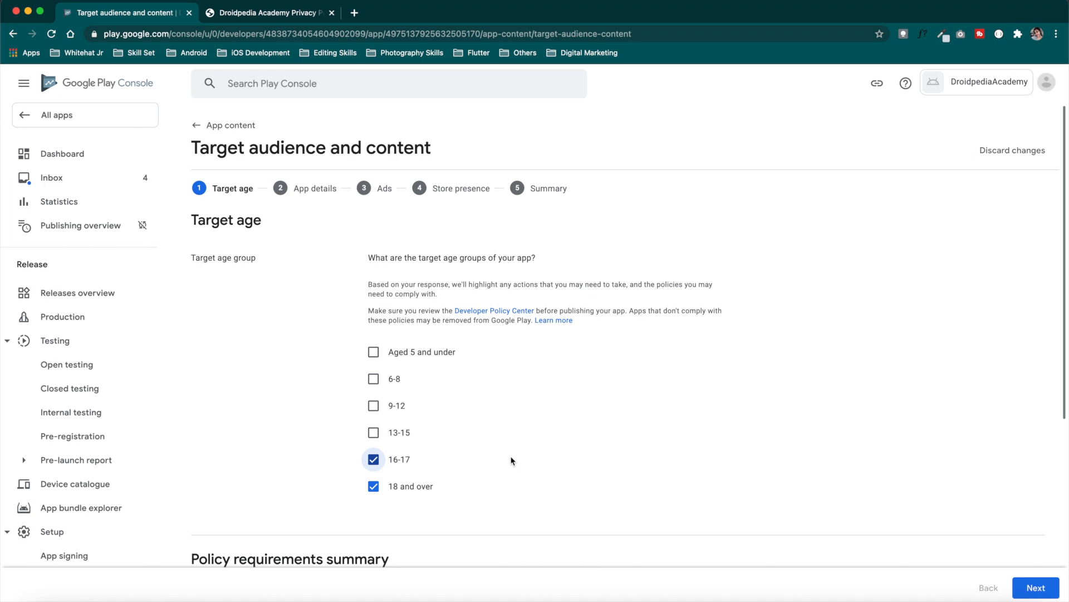
left_click(1033, 587)
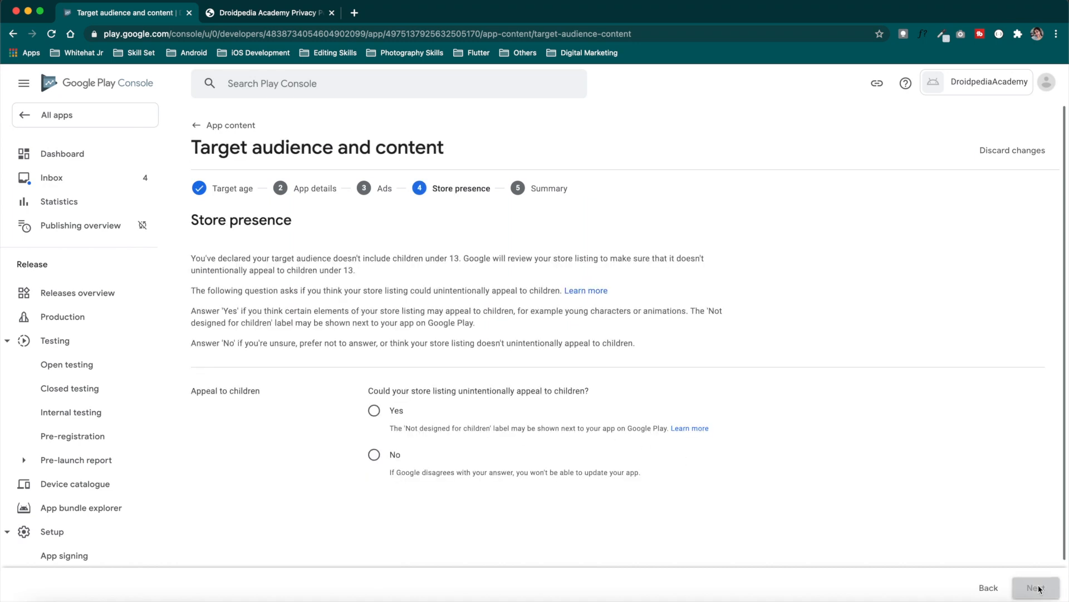
left_click(374, 411)
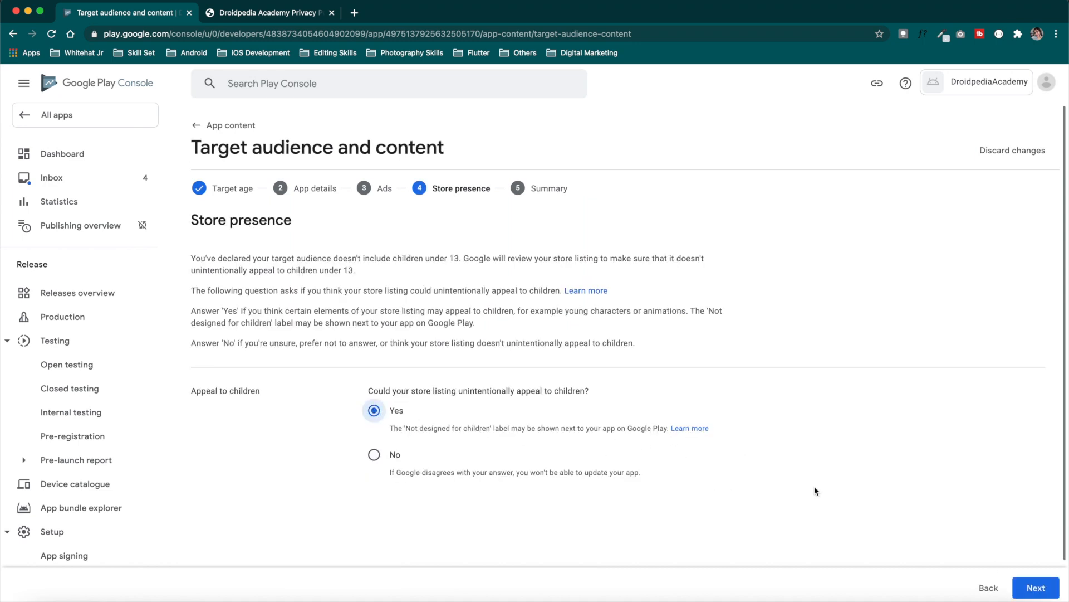
left_click(1034, 587)
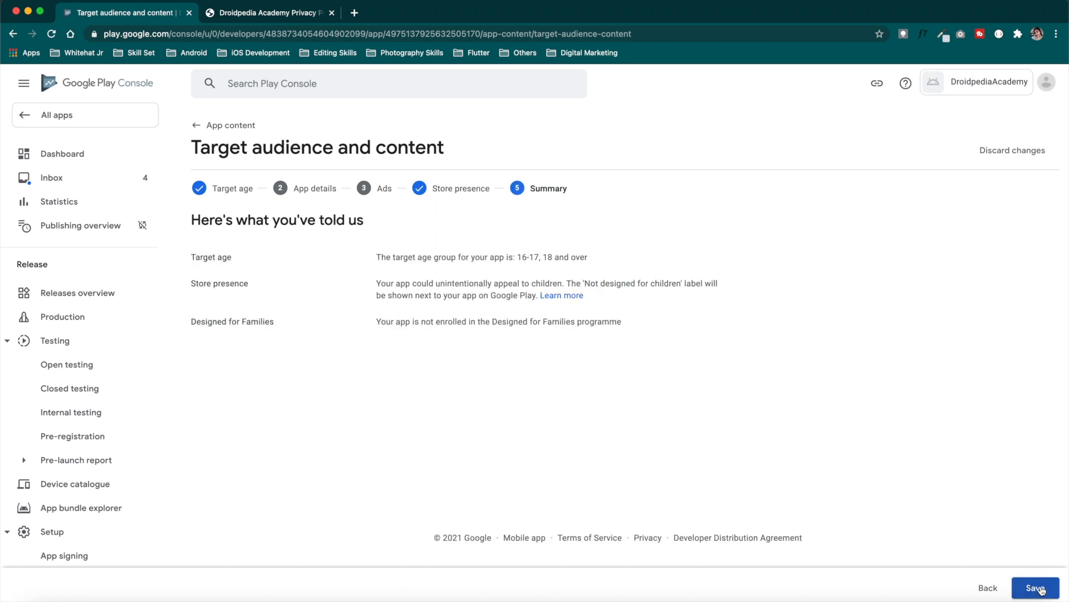
left_click(1034, 587)
left_click(228, 125)
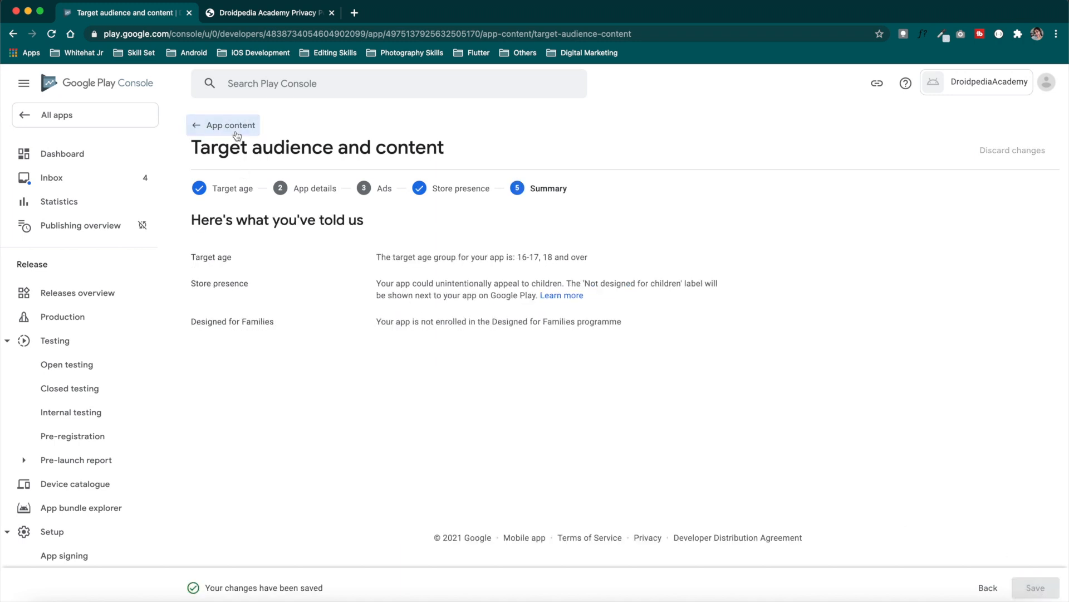
Declare that the app is not a news app and save
left_click(200, 293)
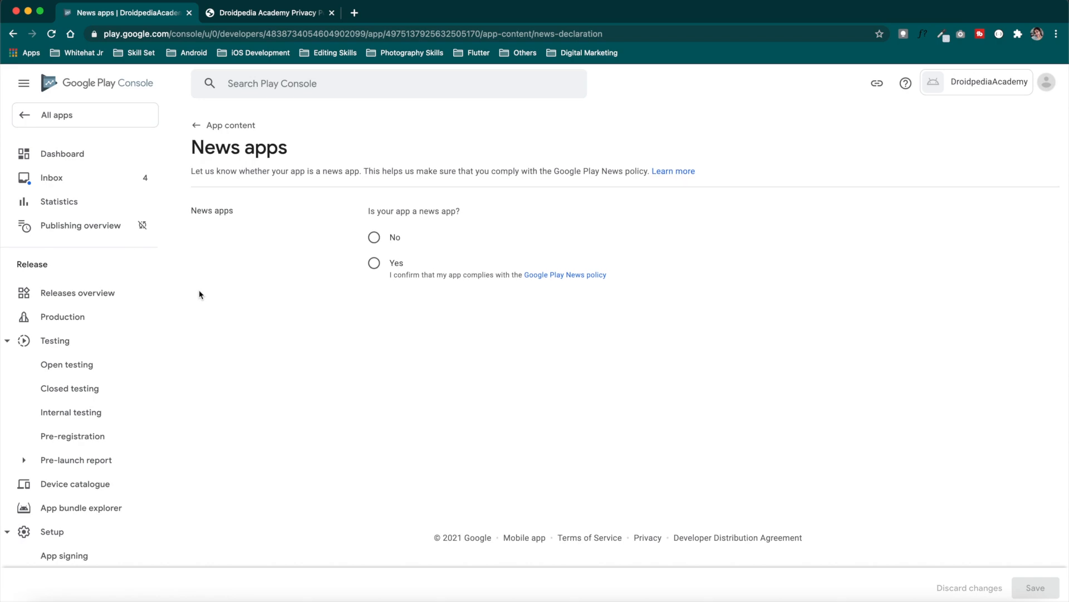
left_click(374, 238)
left_click(1036, 588)
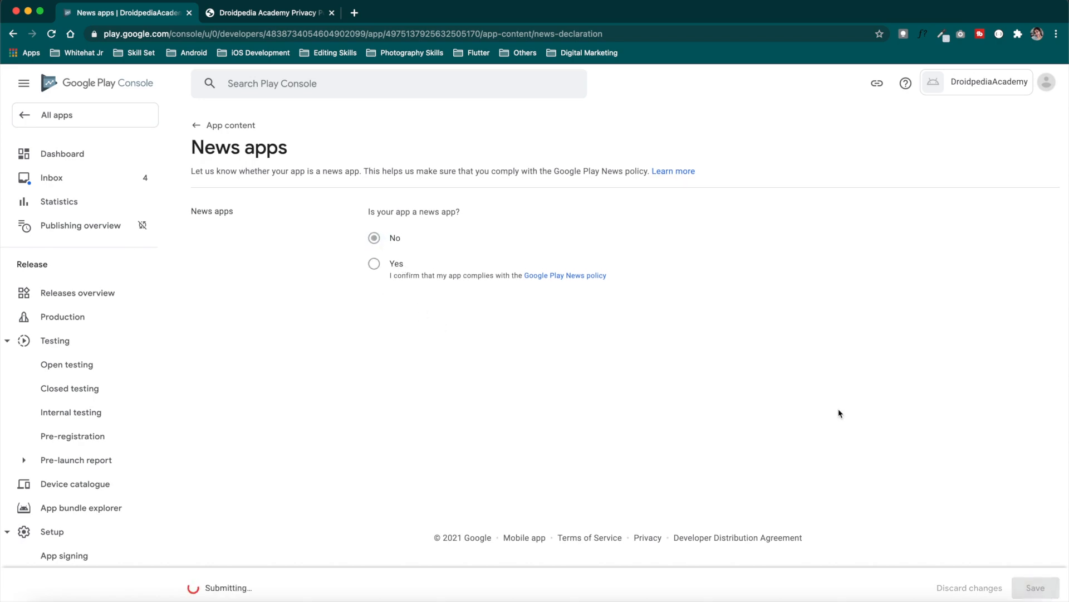
left_click(223, 125)
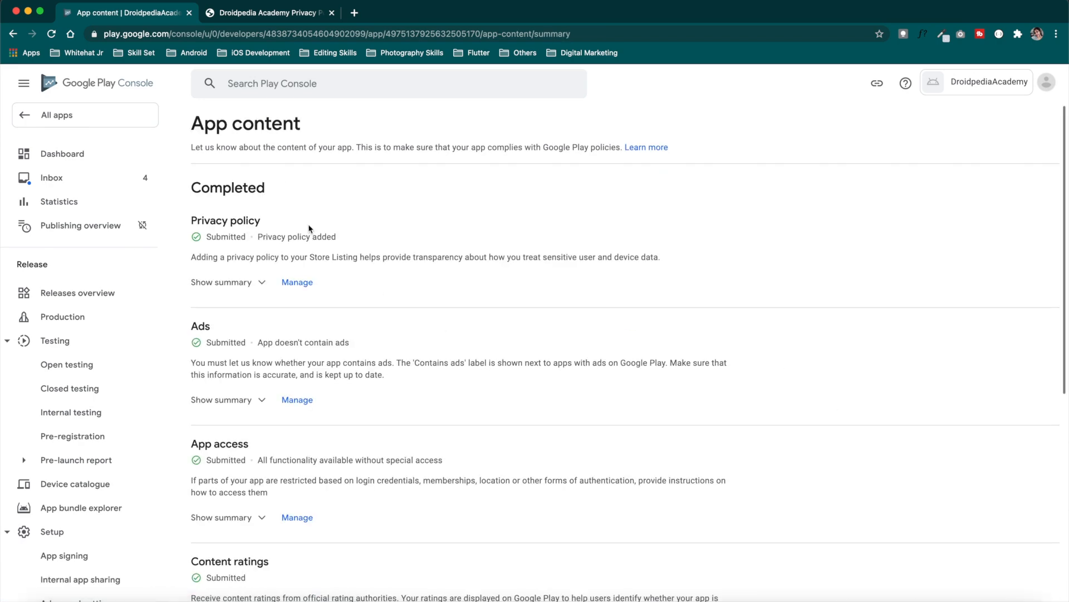
Go to the Dashboard and check the setup checklist showing 6 of 8 tasks complete
scroll(331, 354, "down", 6)
scroll(331, 353, "up", 6)
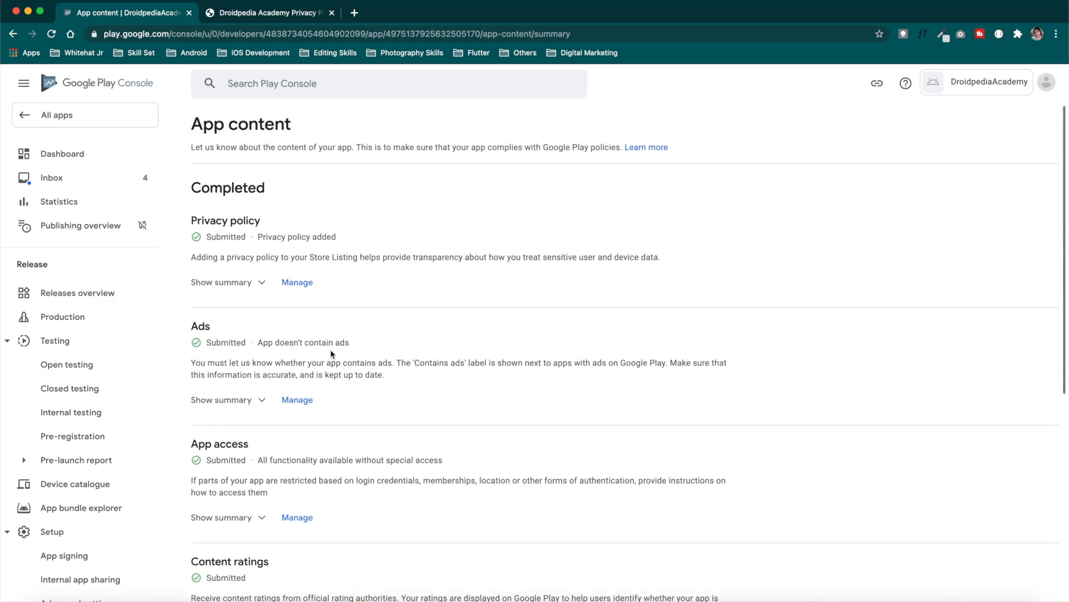
left_click(96, 162)
scroll(412, 325, "down", 4)
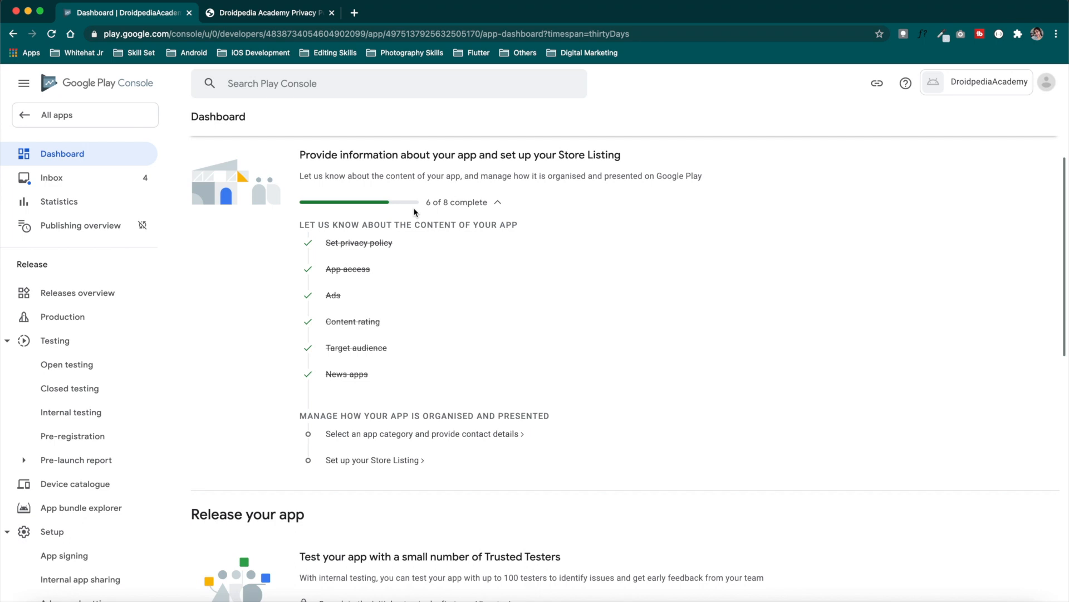
Choose Productivity as the app category in the store settings
left_click(376, 438)
left_click(448, 337)
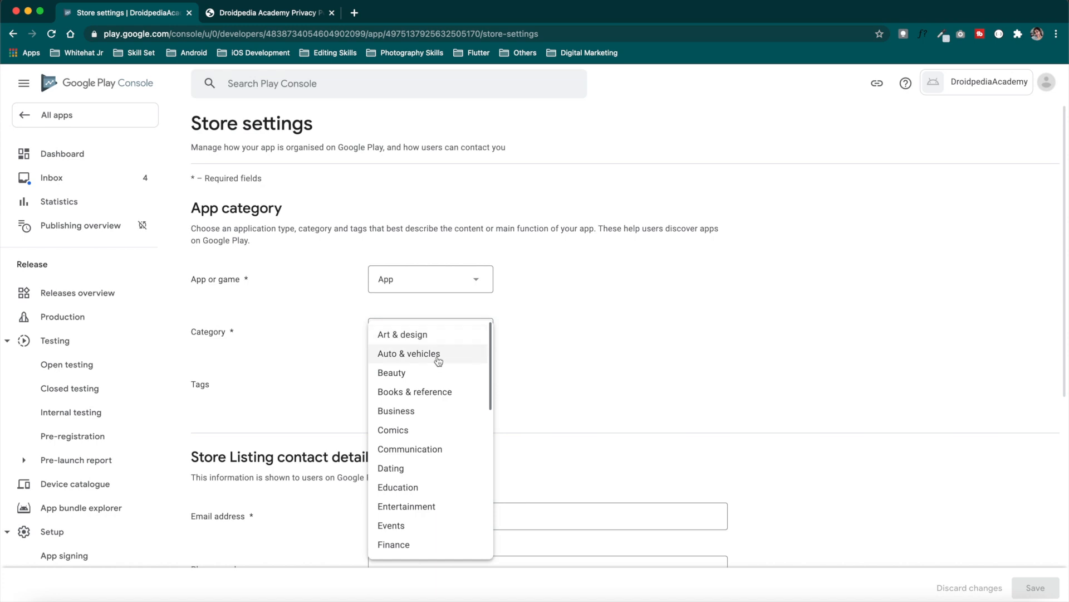
scroll(419, 488, "down", 5)
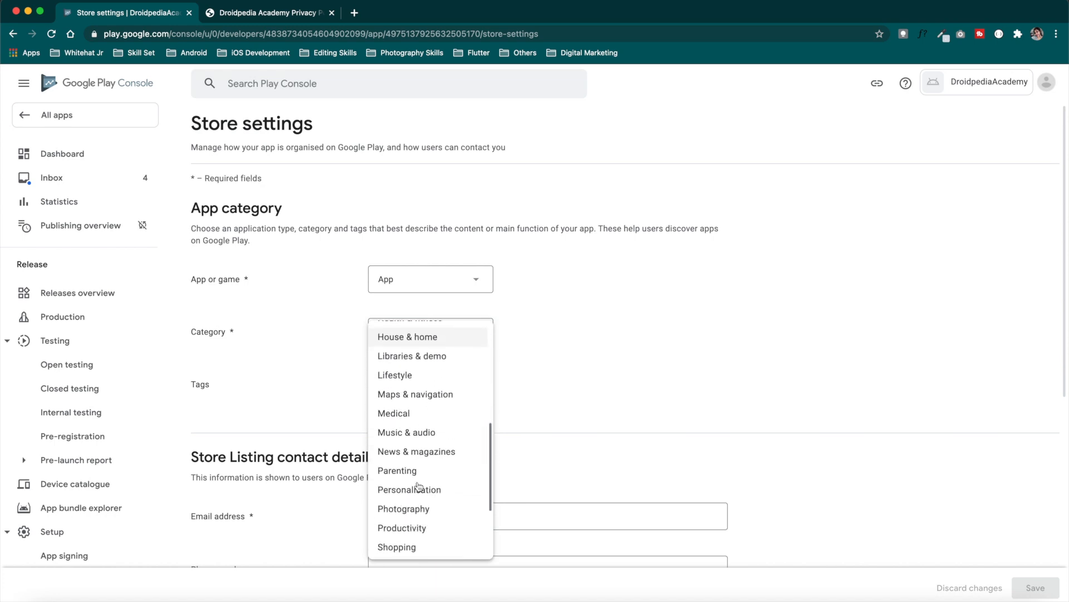
scroll(425, 496, "down", 3)
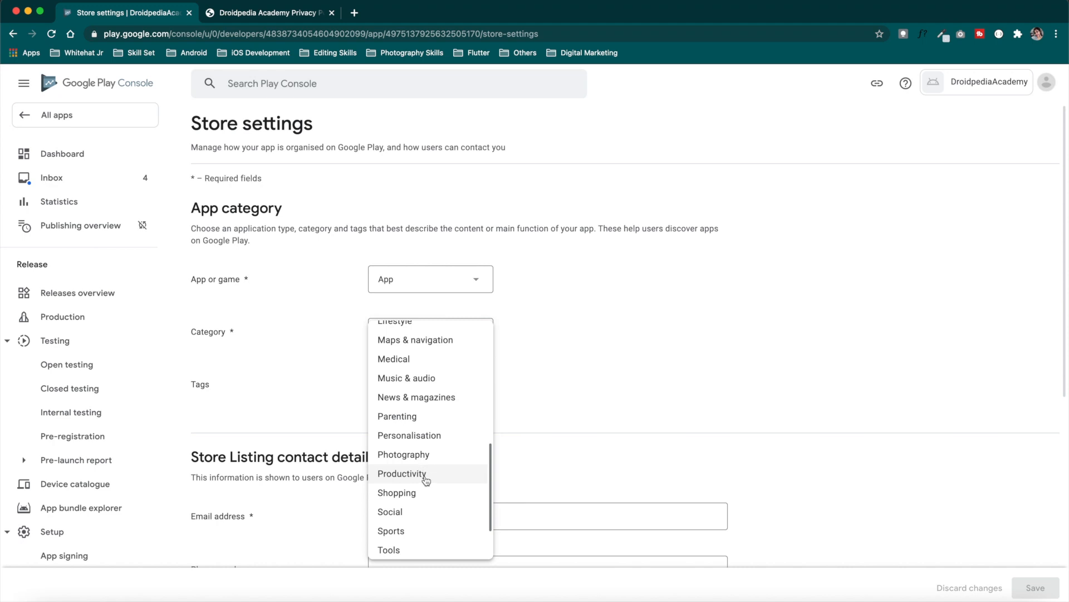
left_click(426, 475)
Enter the developer's contact e-mail address and save the store settings
scroll(425, 477, "down", 5)
left_click(390, 250)
scroll(401, 205, "down", 2)
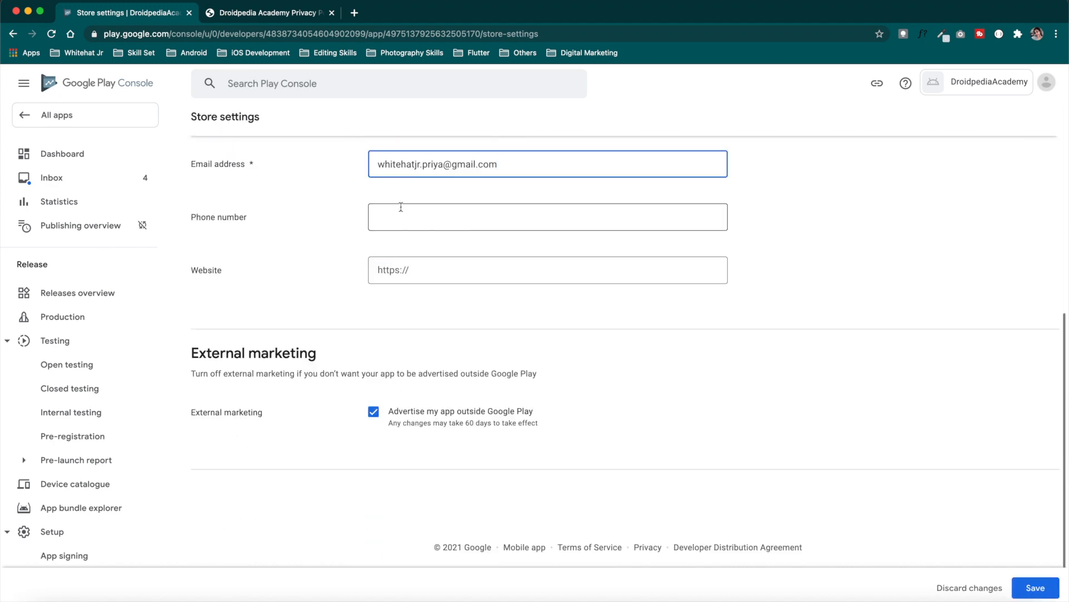
left_click(402, 220)
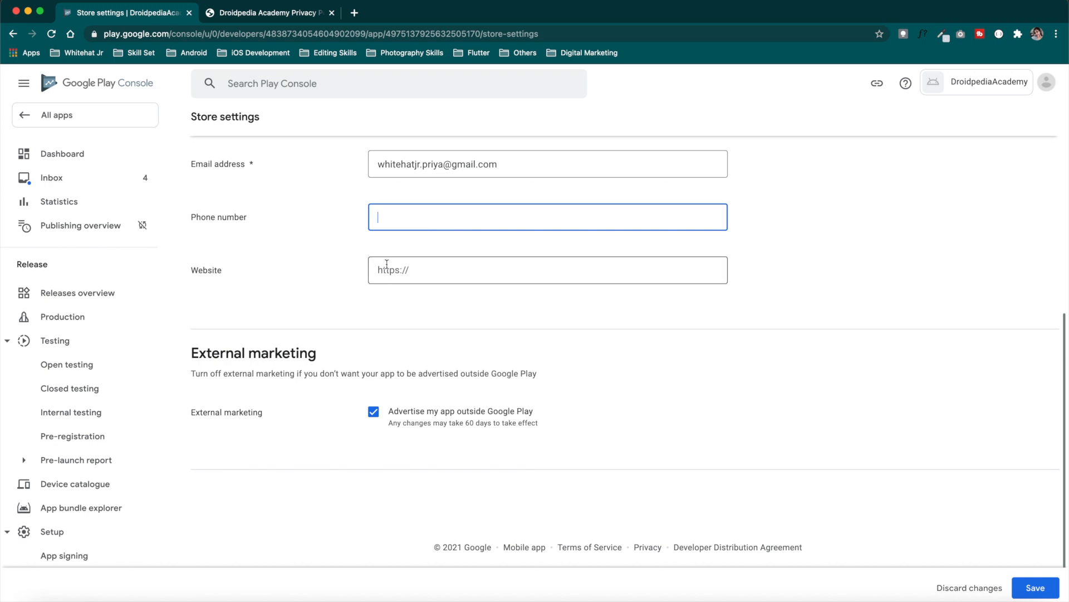
left_click(1036, 589)
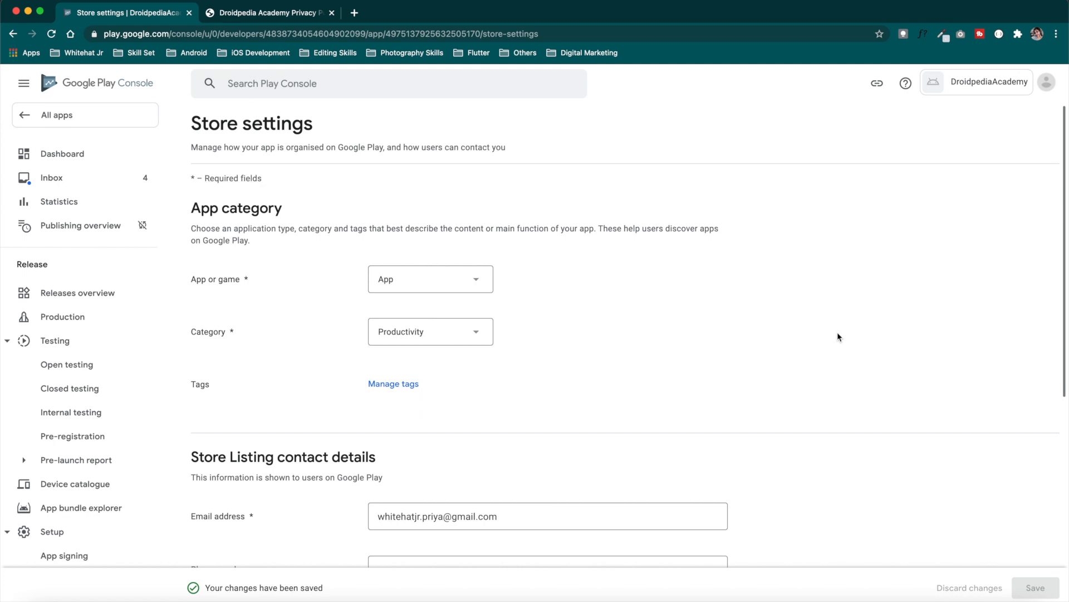
left_click(88, 153)
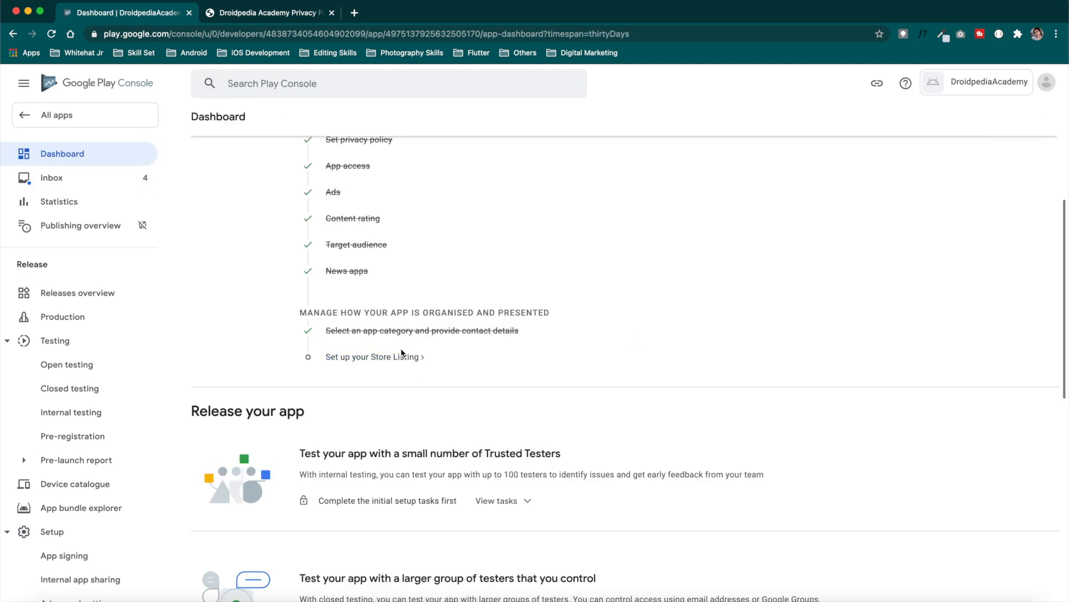
Write the app's short and full descriptions on the Main store listing, then reach the Graphics section
left_click(383, 361)
left_click(408, 231)
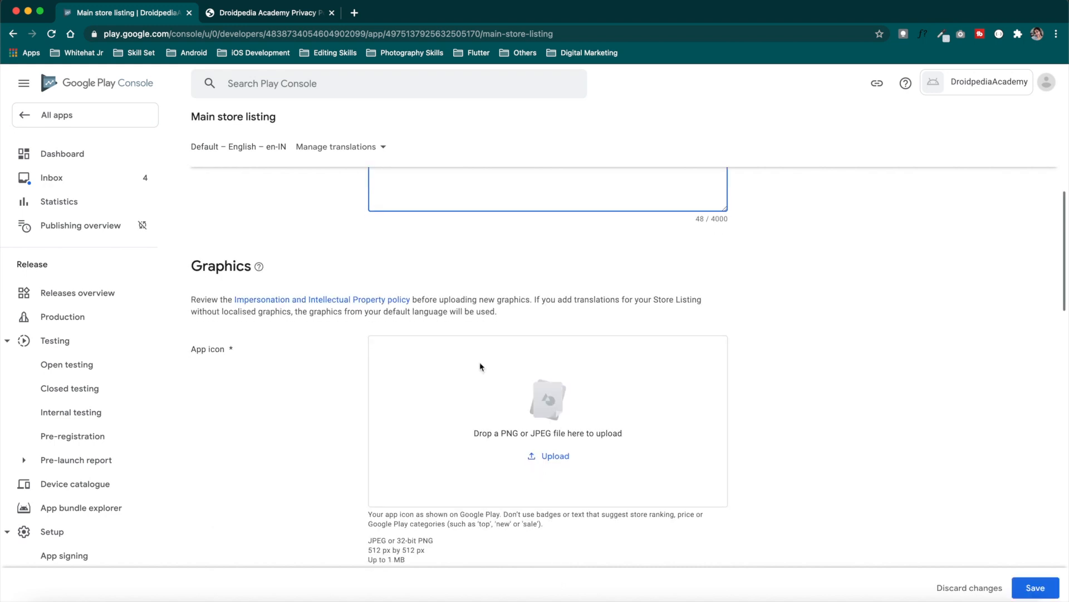
scroll(481, 366, "up", 4)
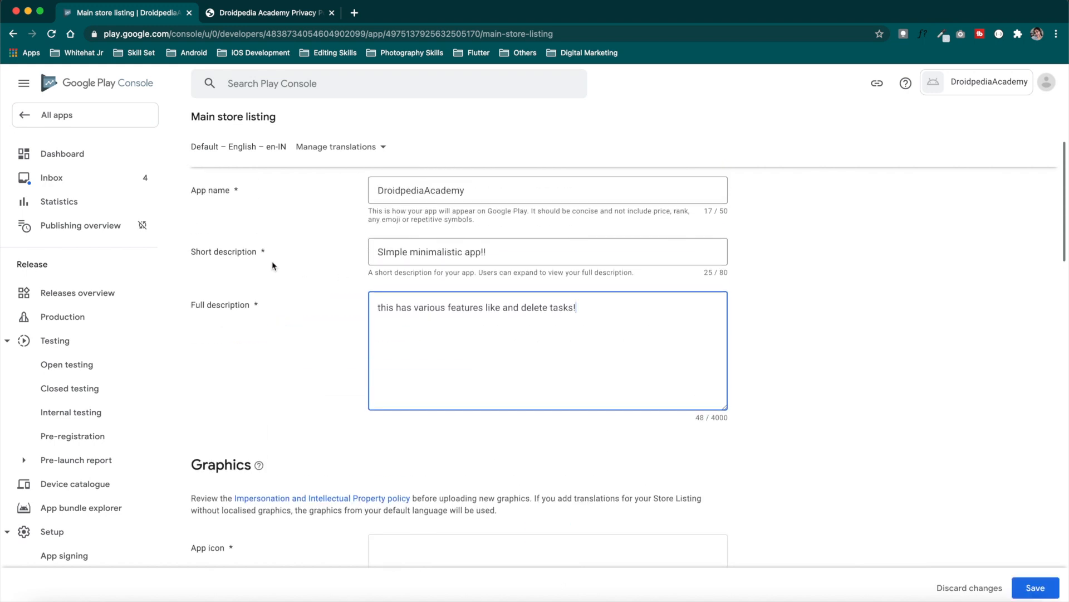
scroll(251, 328, "down", 5)
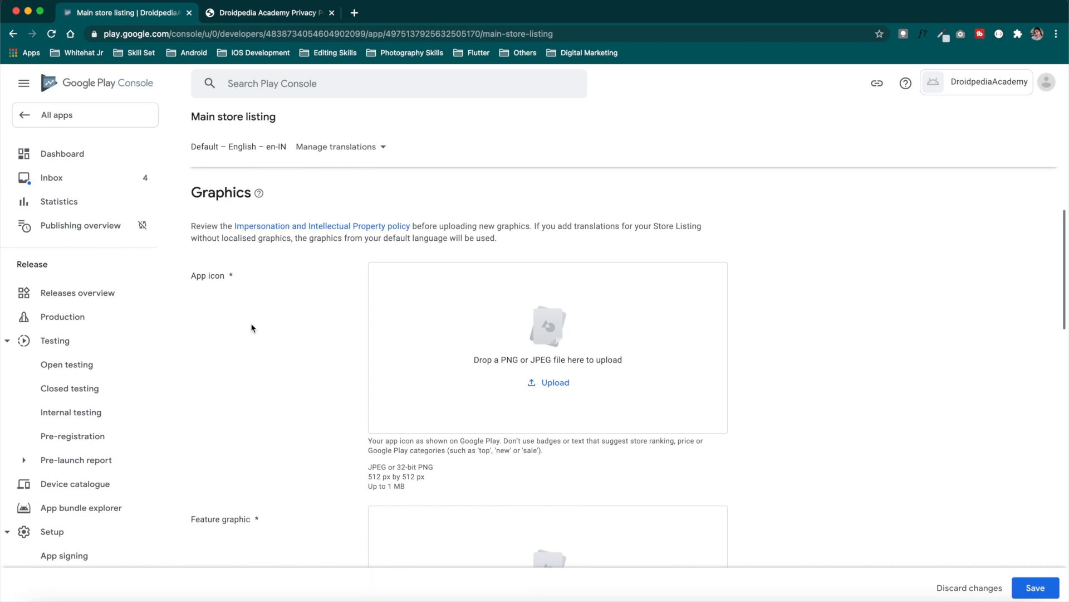
left_click_drag(192, 191, 260, 193)
mouse_move(260, 194)
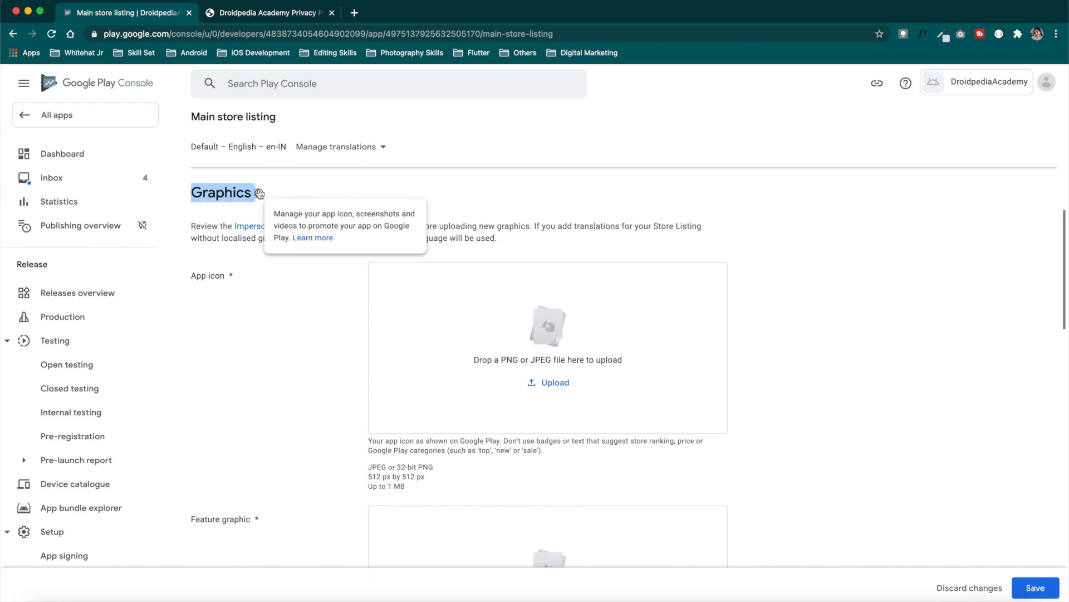
left_click(316, 359)
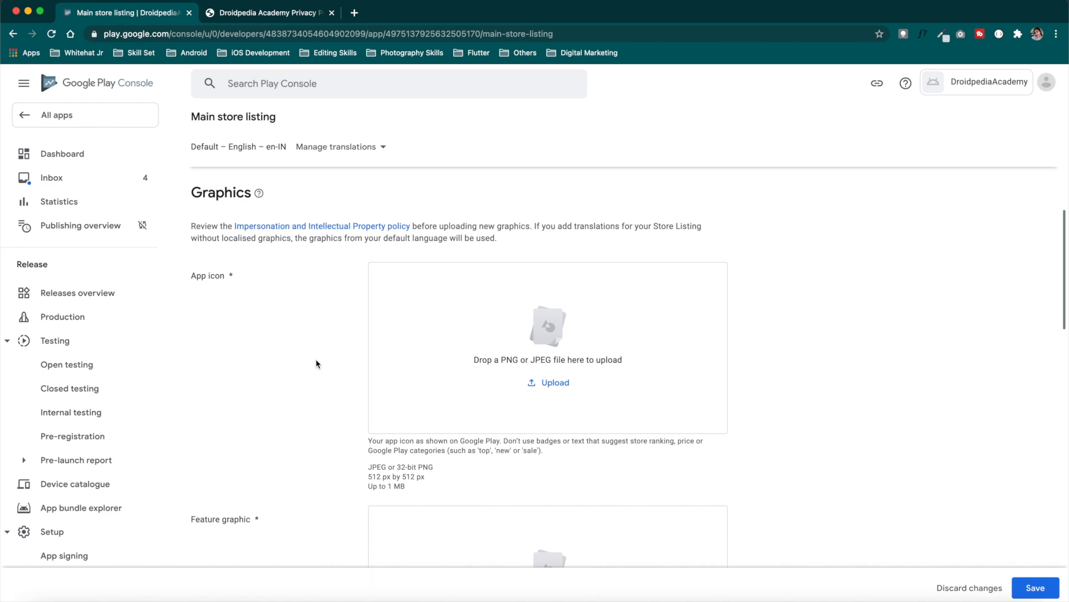
scroll(316, 364, "down", 3)
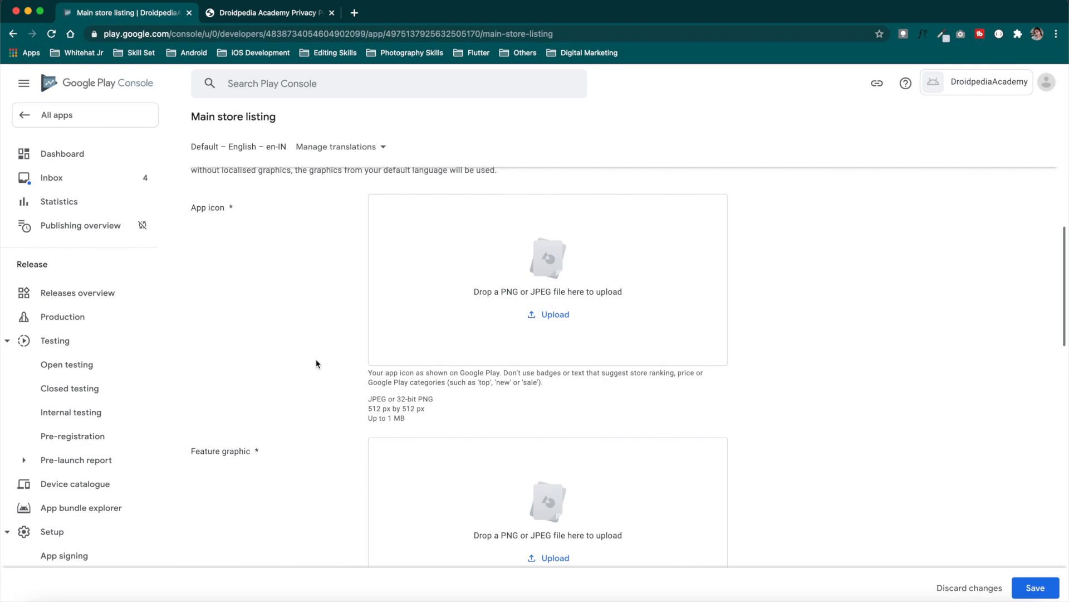
Upload image.png as the app icon and add the feature graphic
left_click(549, 314)
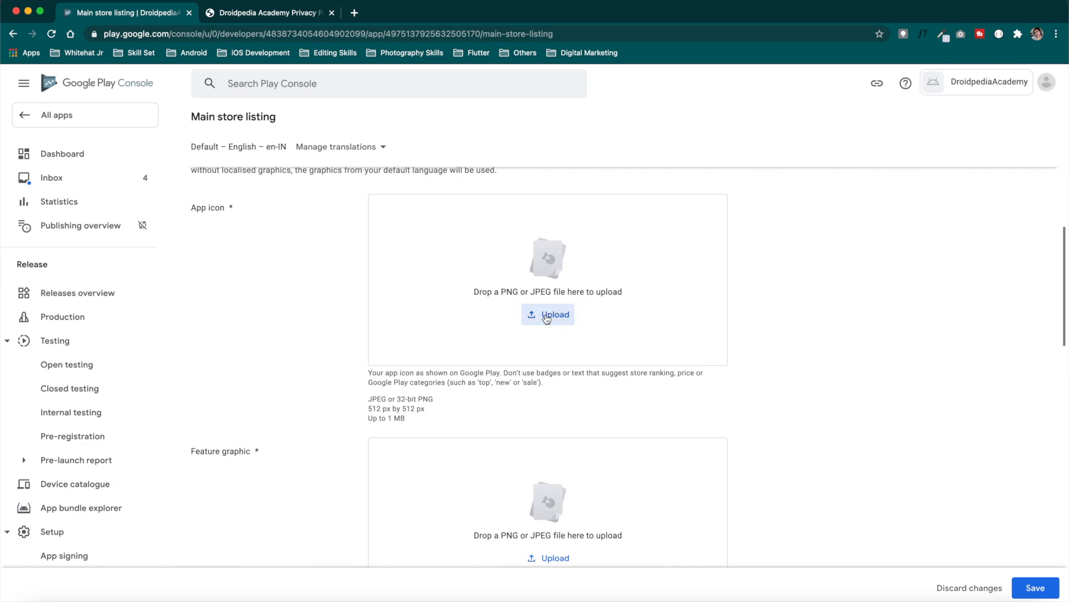
left_click(511, 253)
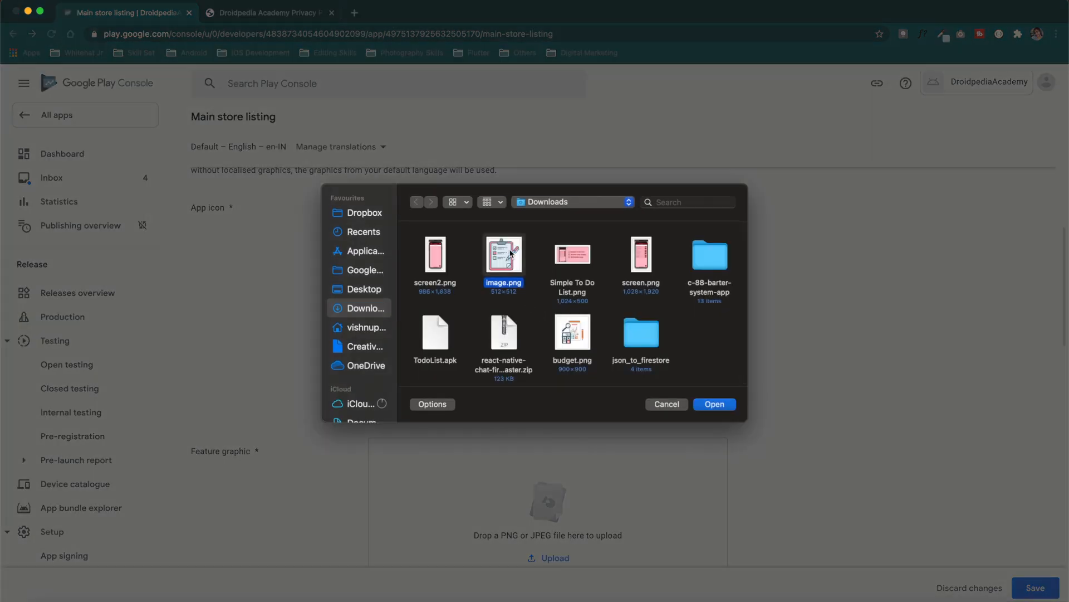
double_click(511, 253)
scroll(680, 353, "down", 5)
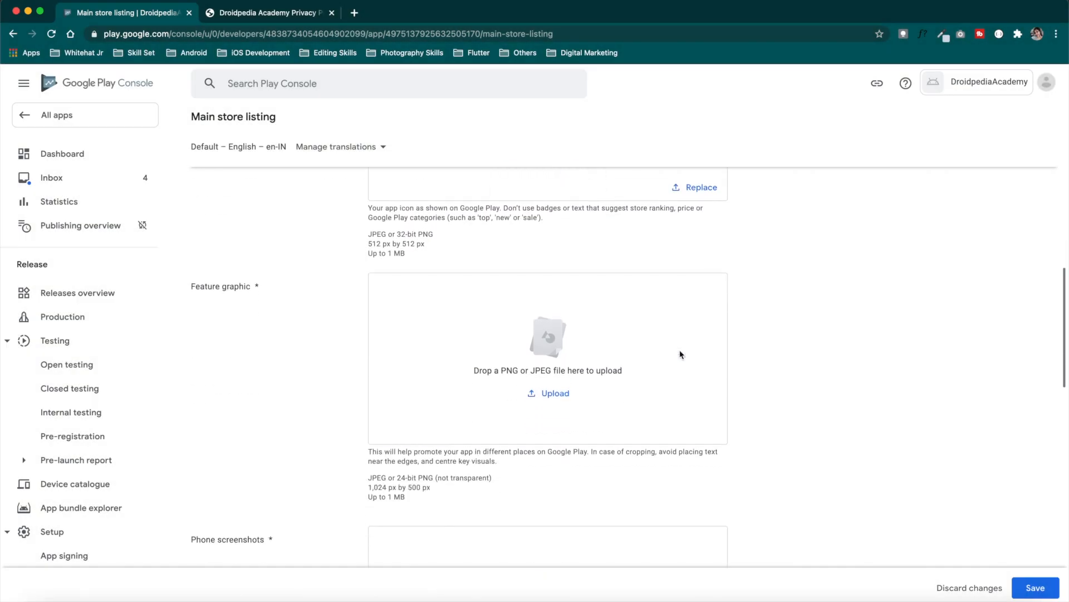
left_click(556, 384)
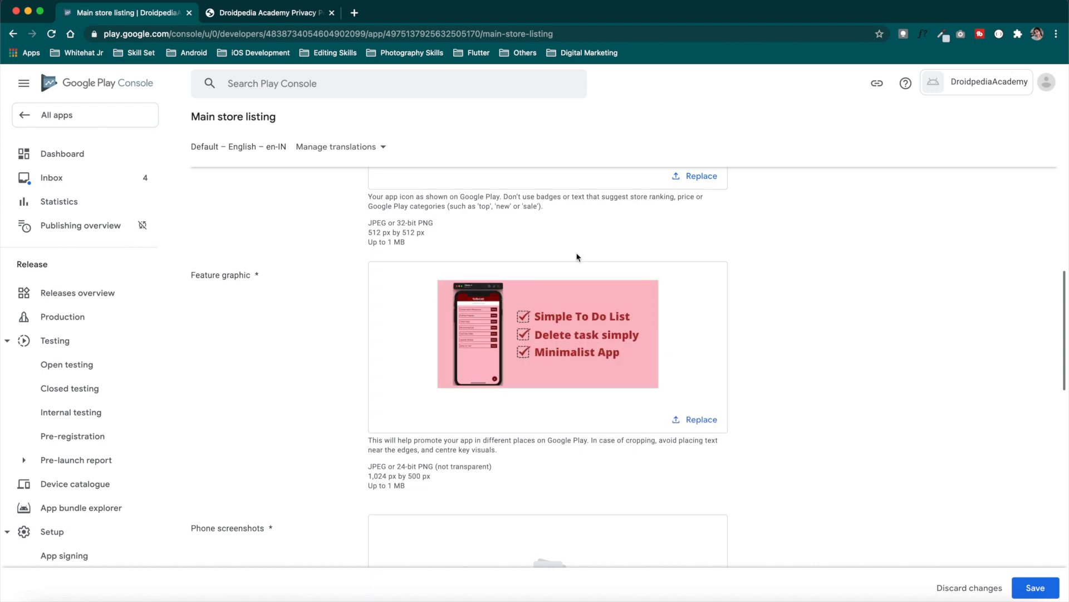
scroll(577, 257, "down", 5)
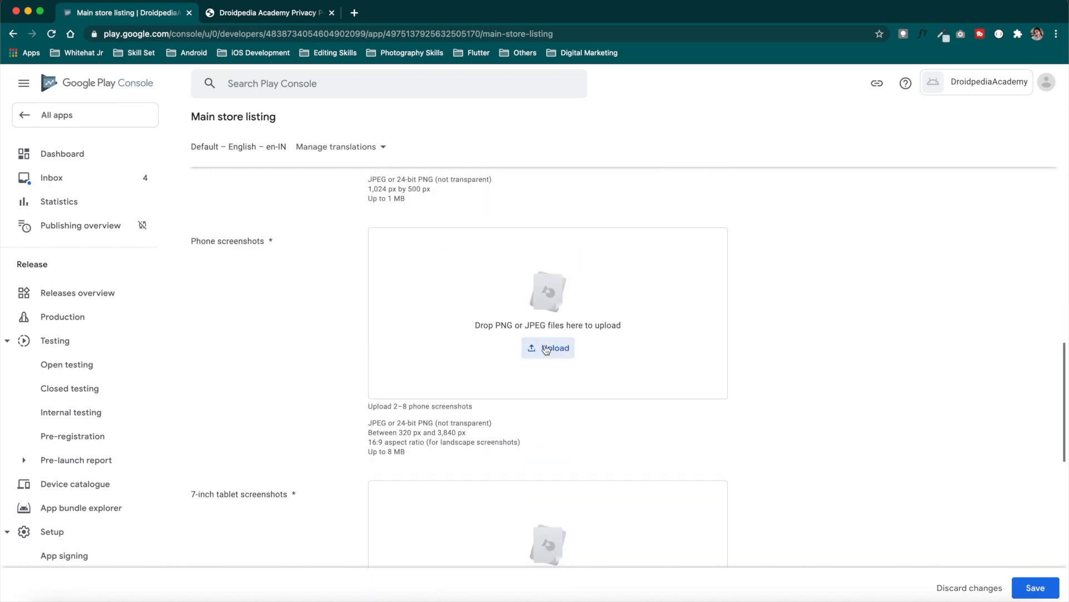
Add screen2.png as a phone screenshot and screen2.png plus screen.png as 7-inch tablet screenshots
left_click(546, 348)
left_click(435, 255)
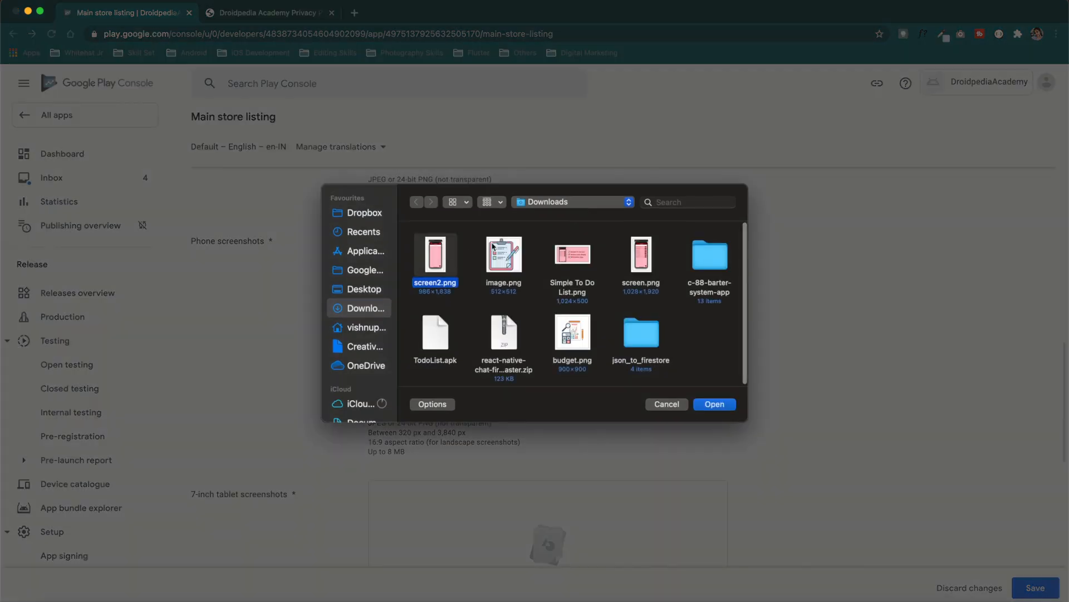
left_click(715, 405)
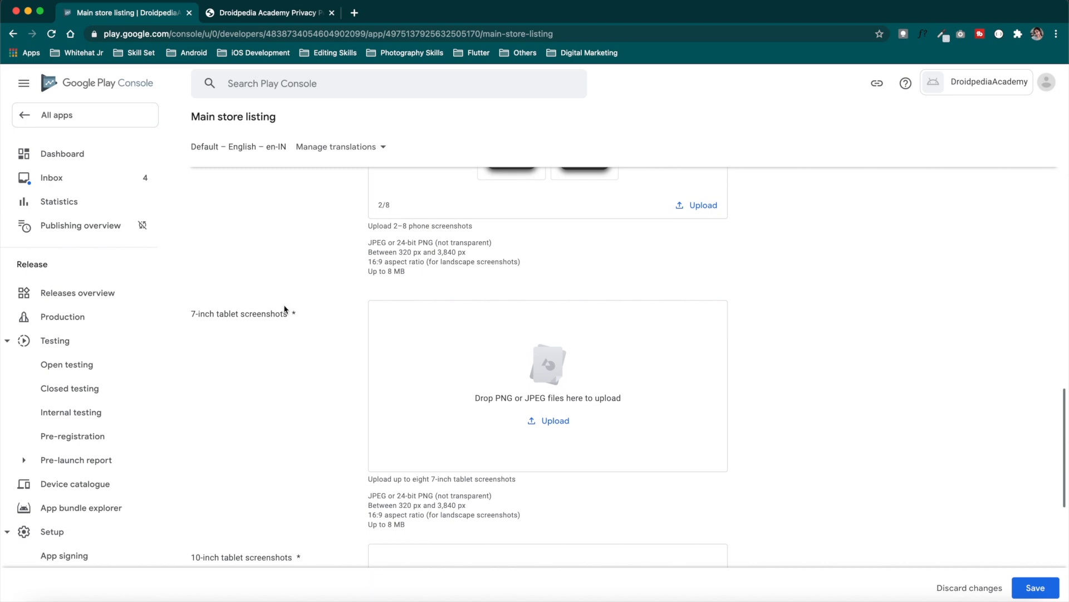
left_click(553, 420)
left_click(439, 267)
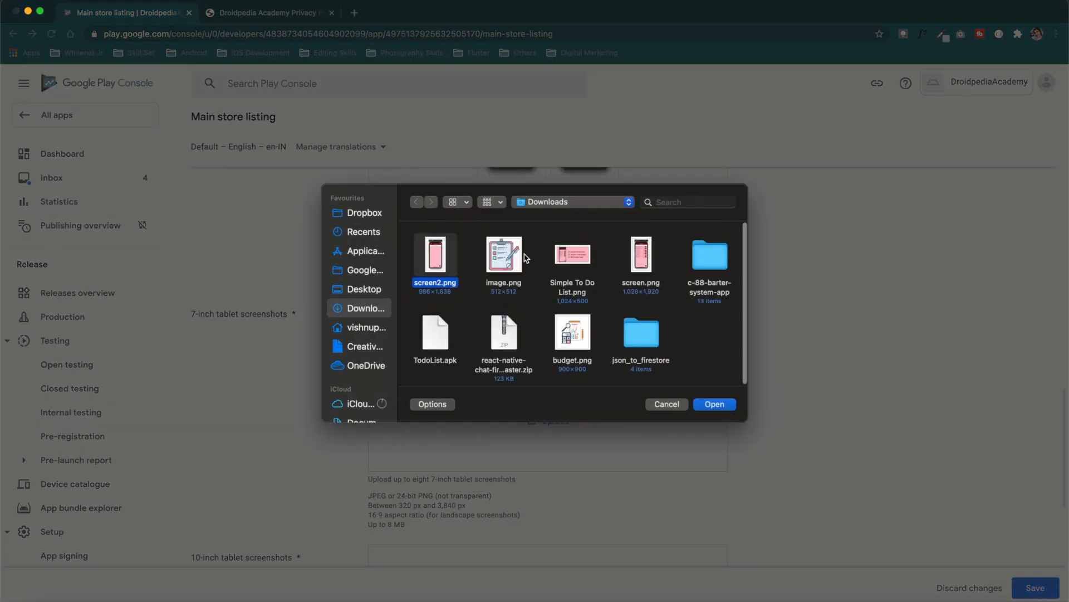
left_click(646, 259, "super")
left_click(719, 407)
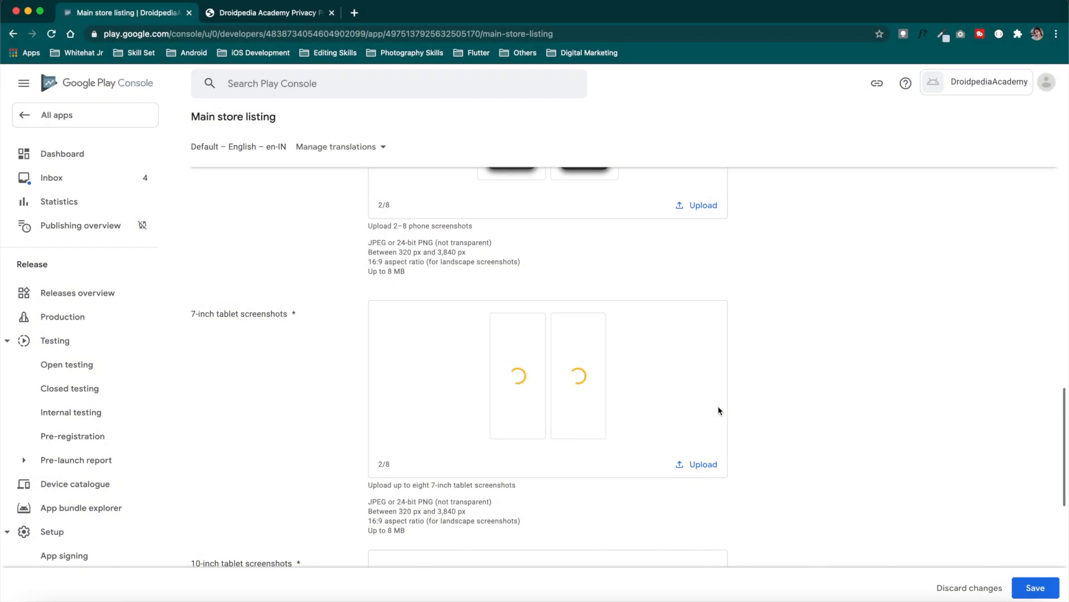
Add screen2.png as a 10-inch tablet screenshot and save the completed store listing
scroll(718, 410, "down", 3)
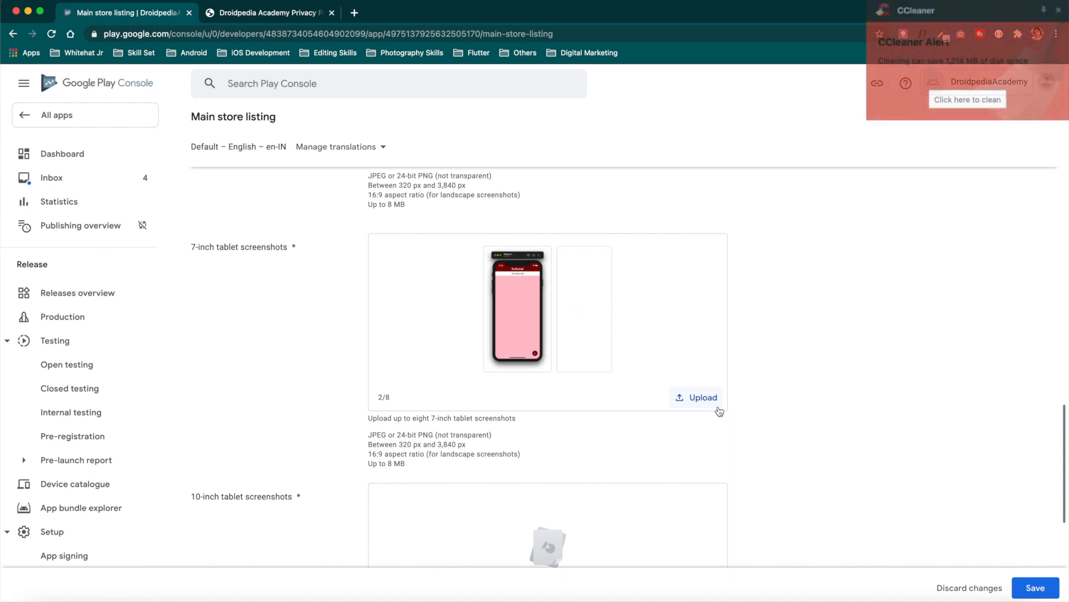
scroll(687, 362, "down", 5)
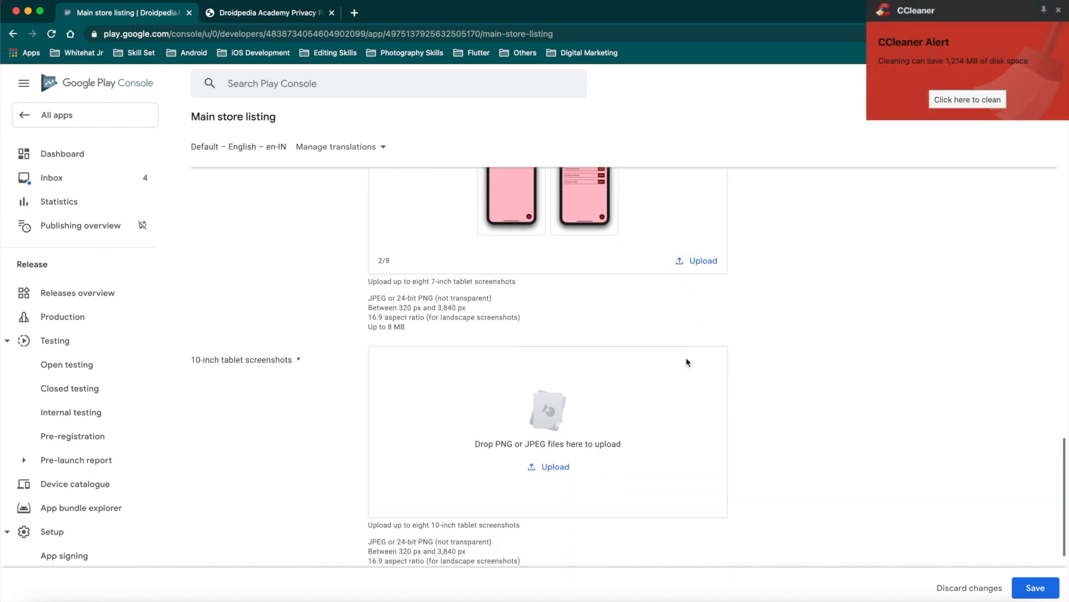
scroll(687, 362, "down", 1)
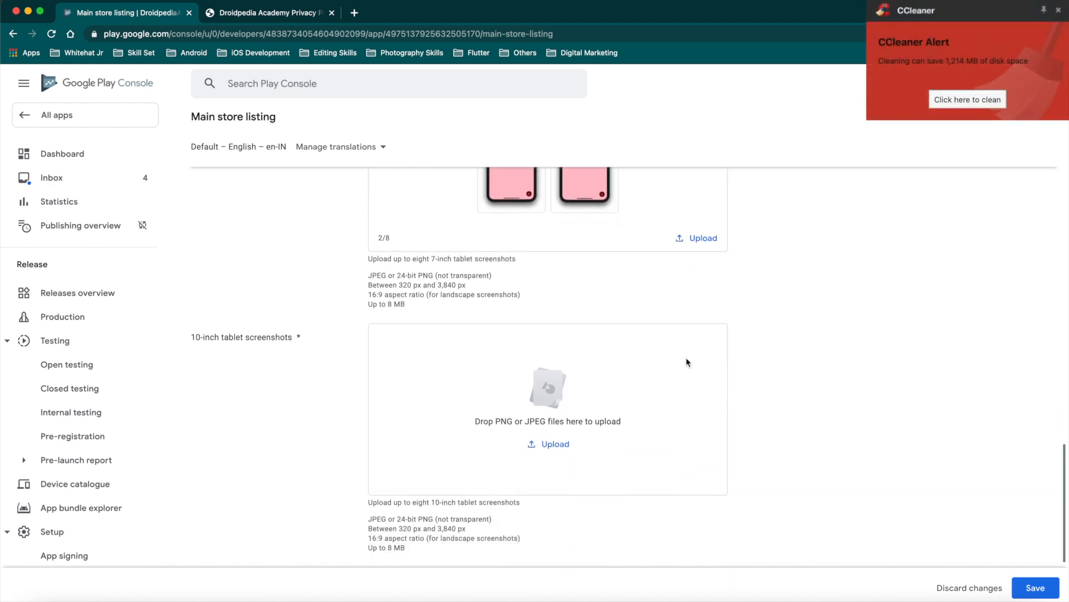
left_click(548, 445)
left_click(439, 254)
double_click(439, 254)
scroll(444, 390, "down", 5)
left_click(444, 419)
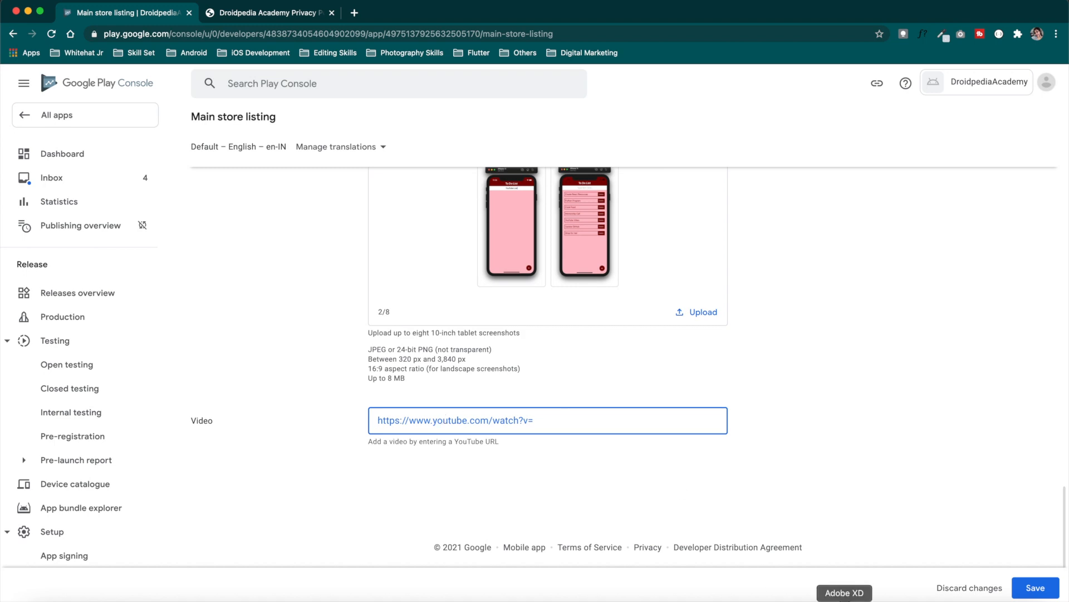
left_click(1044, 587)
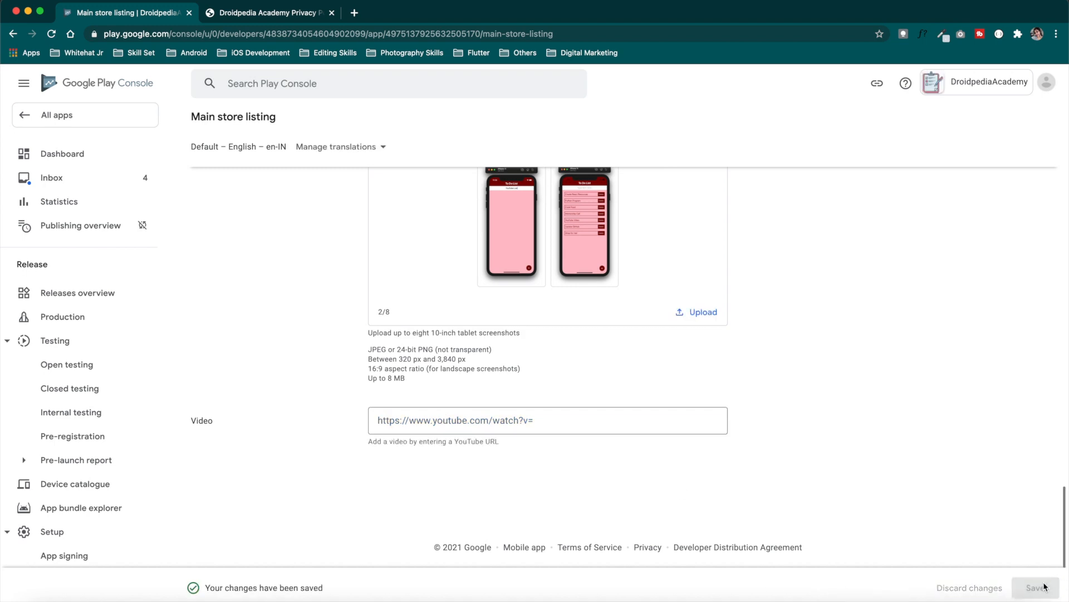
left_click(73, 158)
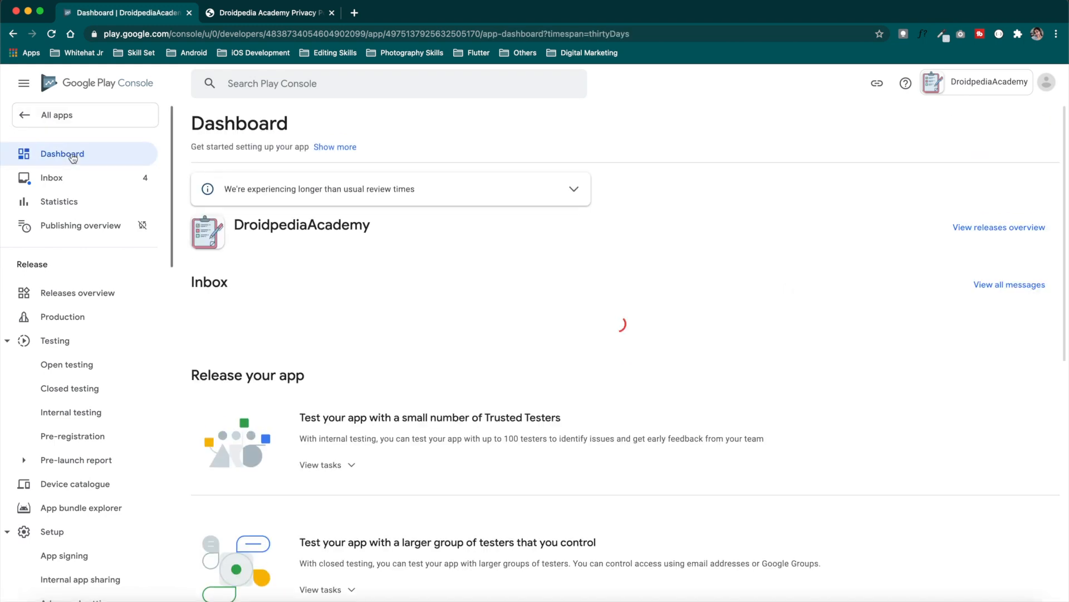
Under the Dashboard's 'Publish your app on Google Play' tasks, go to 'Select countries and regions'
scroll(489, 349, "down", 6)
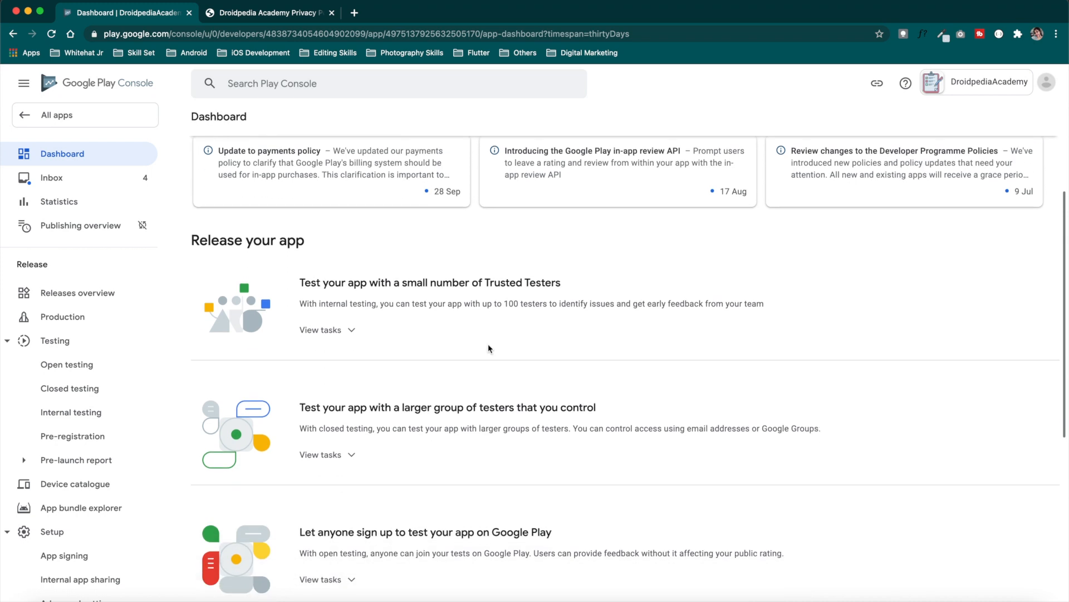
scroll(489, 349, "down", 1)
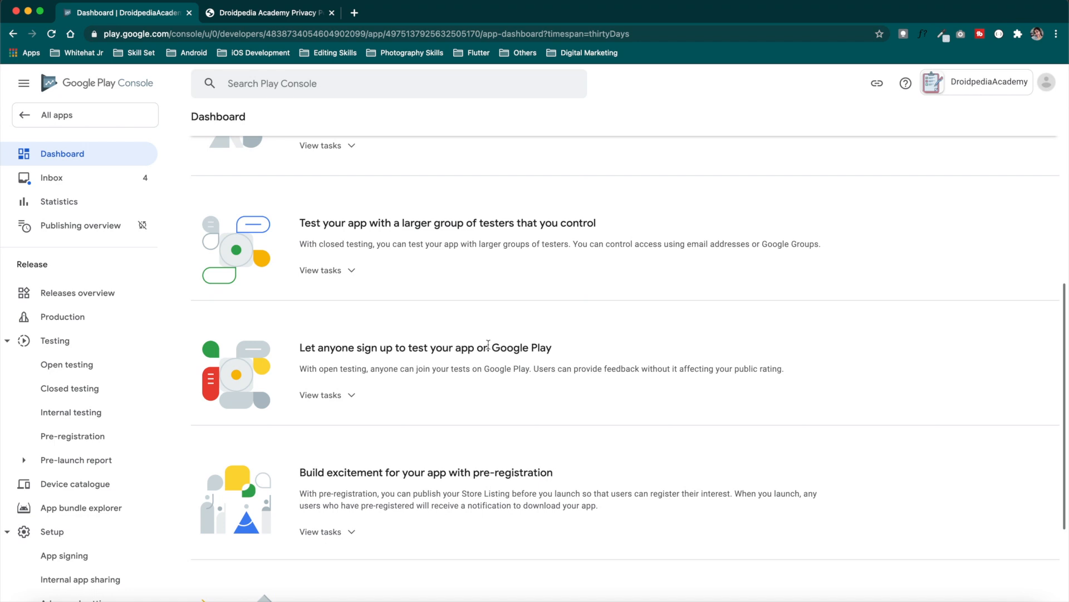
scroll(488, 344, "down", 3)
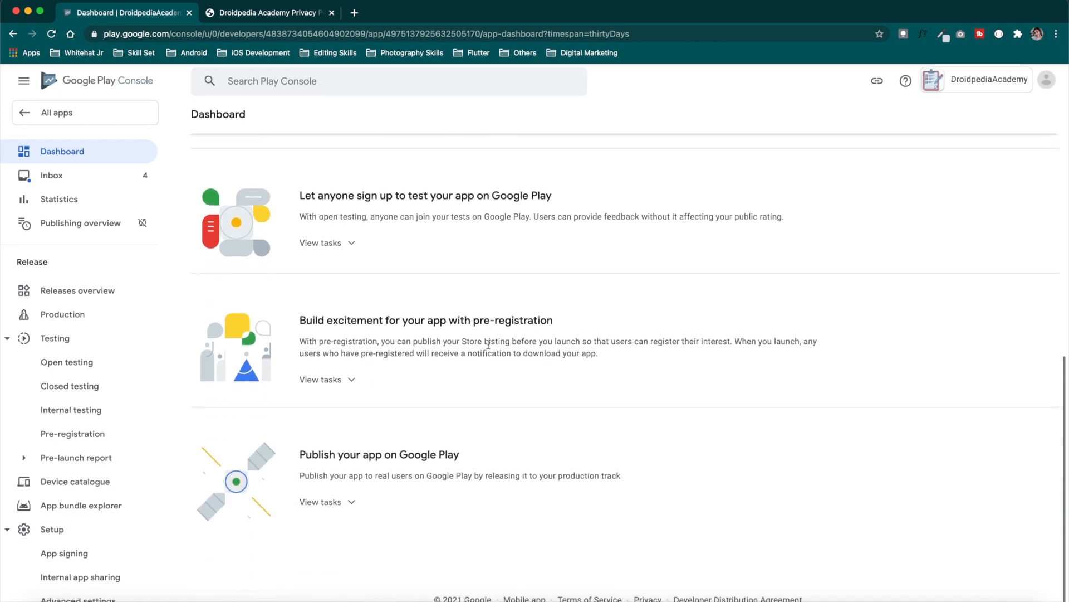
scroll(471, 454, "down", 1)
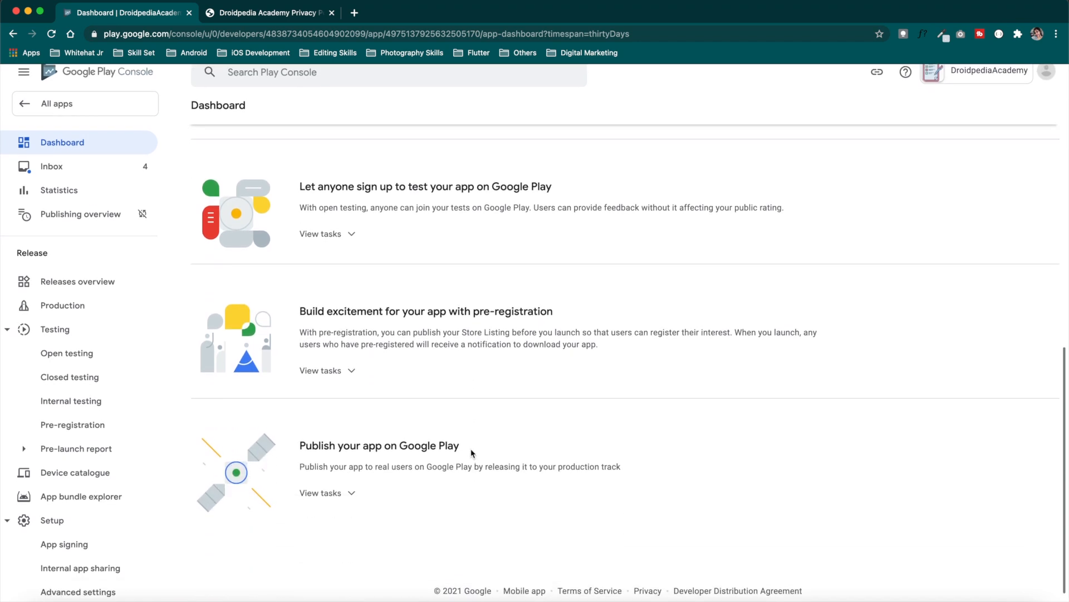
left_click_drag(301, 454, 461, 466)
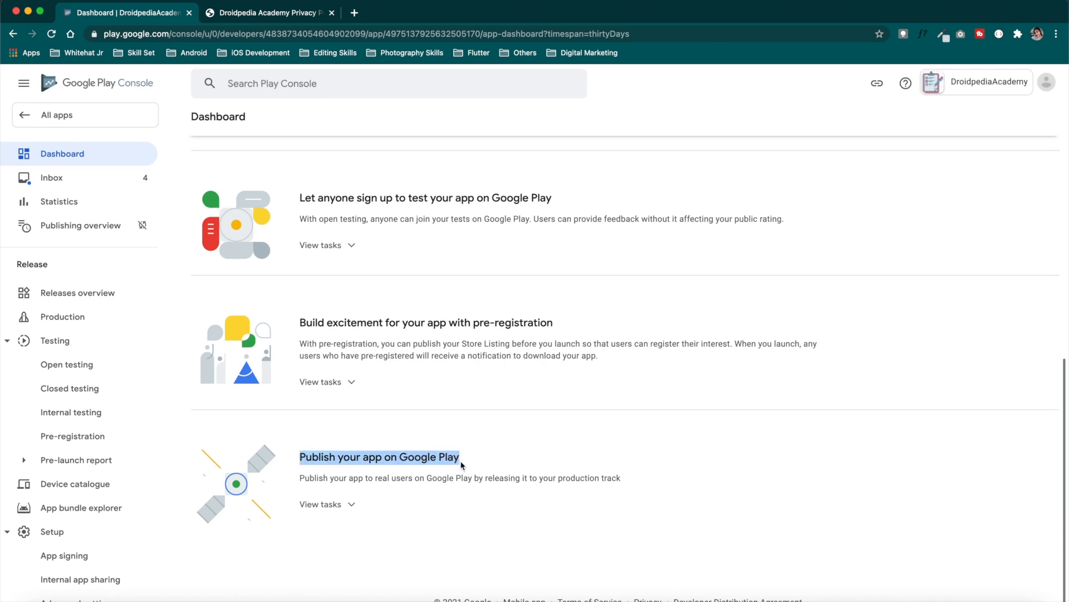
left_click(328, 504)
scroll(501, 440, "down", 2)
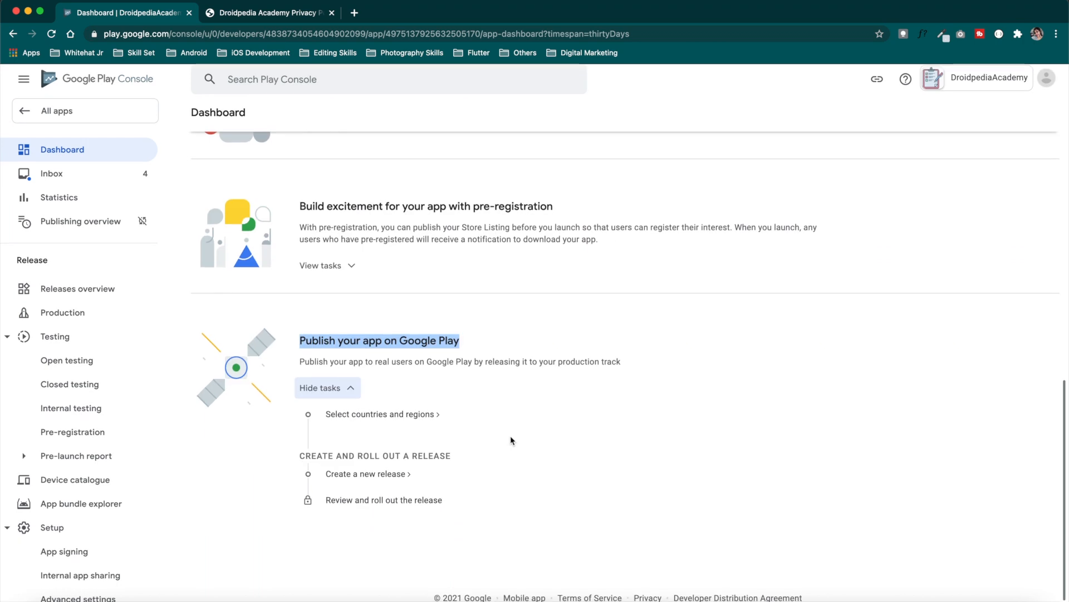
left_click(390, 419)
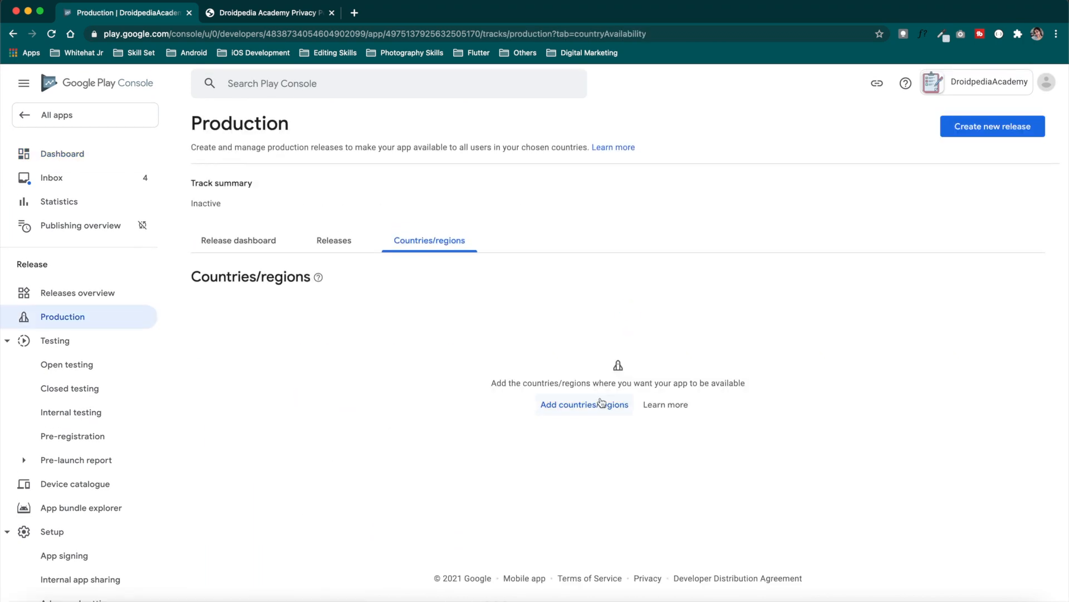
Select all 172 countries/regions and add them to Production, making 173 with Rest of World
left_click(601, 407)
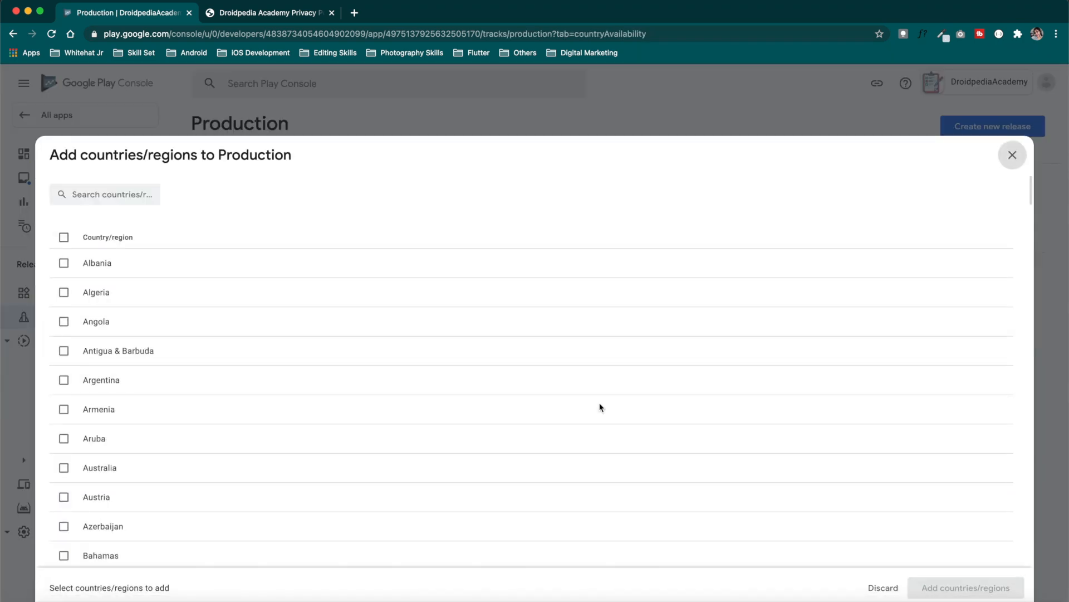
left_click(64, 236)
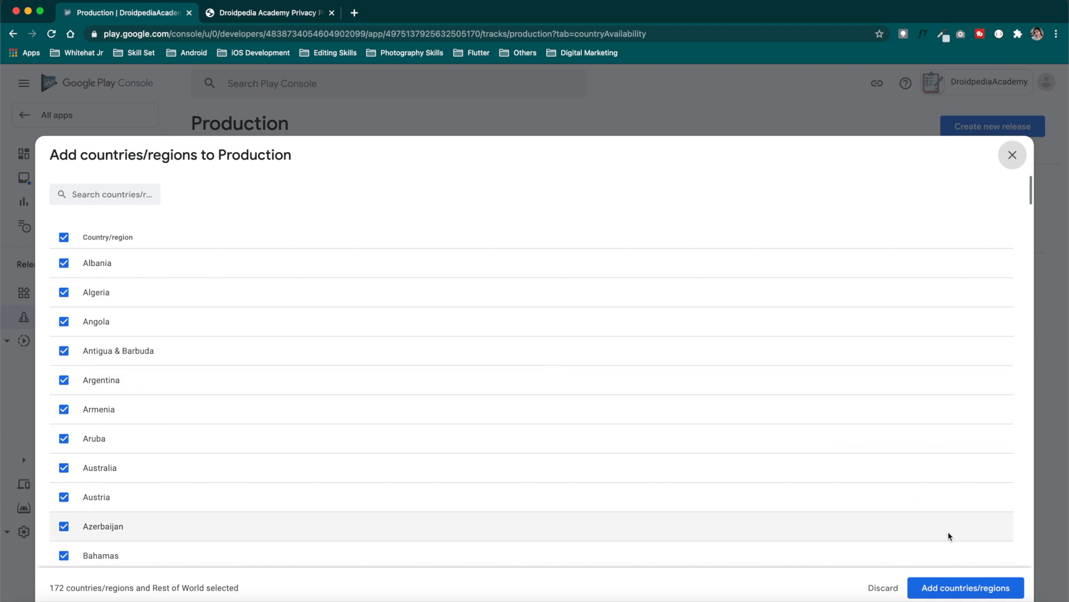
left_click(969, 585)
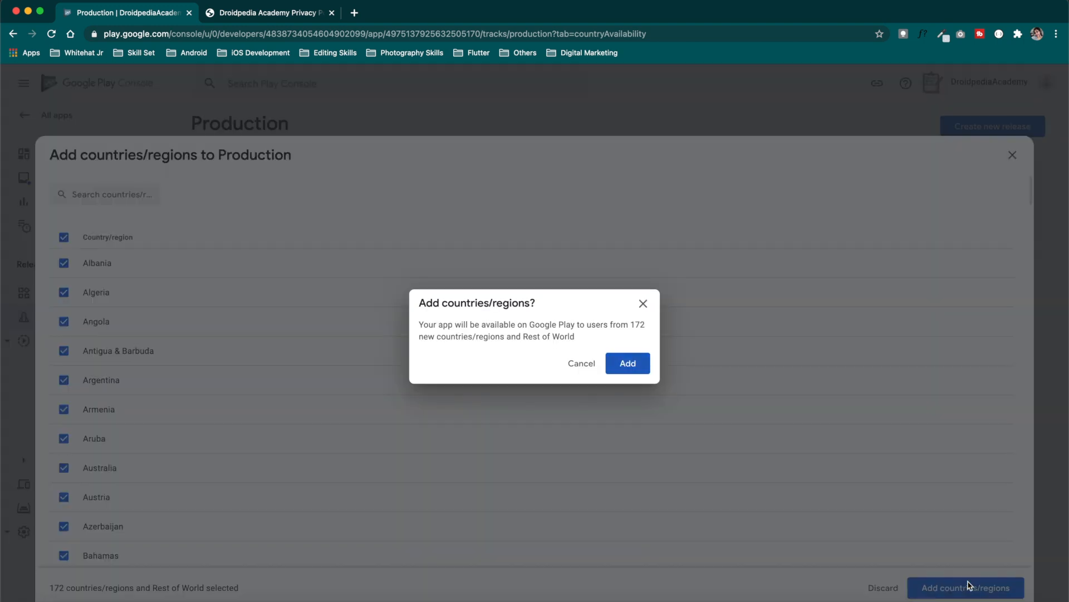
left_click(633, 365)
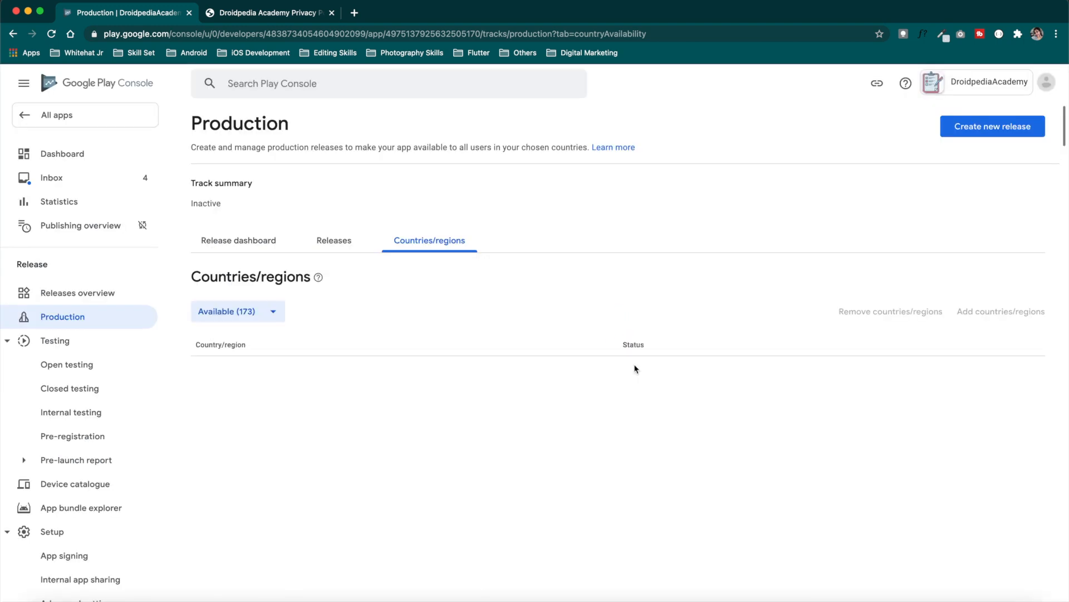
scroll(635, 369, "down", 8)
scroll(635, 369, "down", 15)
scroll(635, 369, "up", 20)
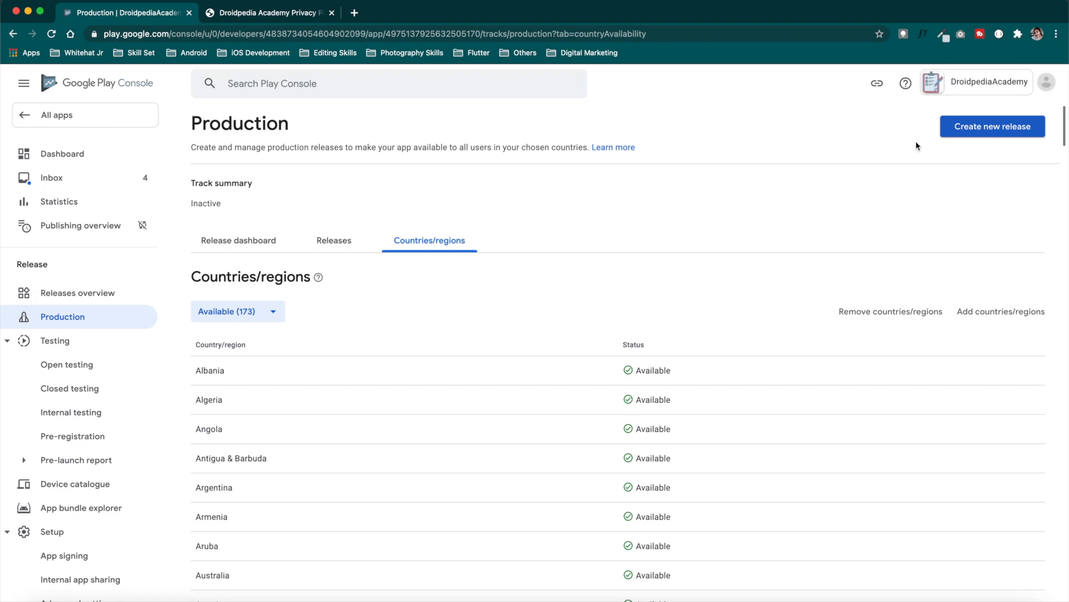
Create a new production release from the Dashboard and accept Google-managed app signing
left_click(68, 160)
scroll(574, 318, "down", 7)
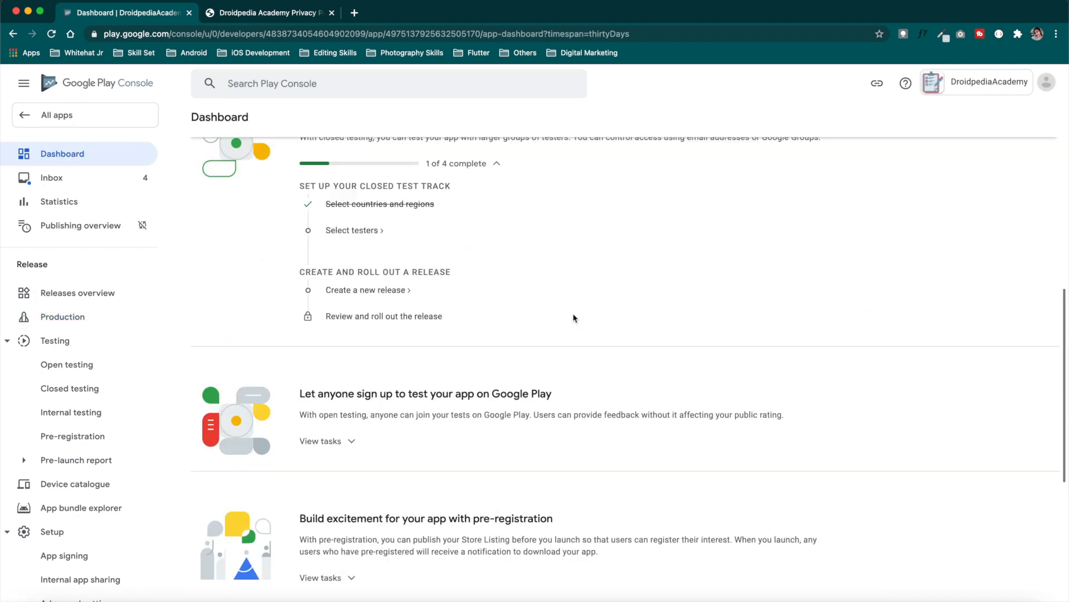
scroll(574, 317, "down", 5)
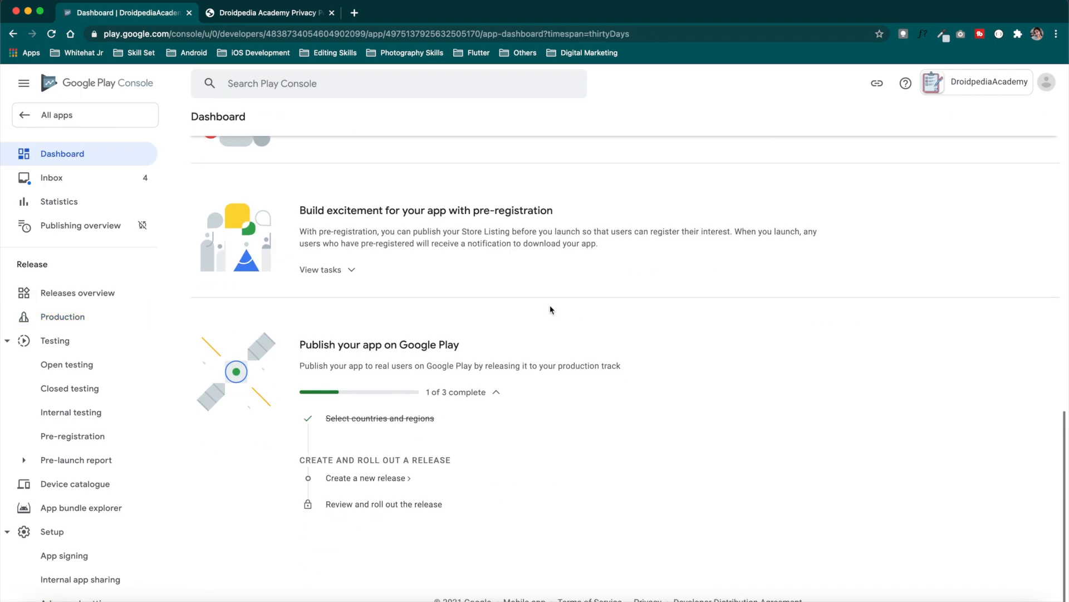
left_click(397, 482)
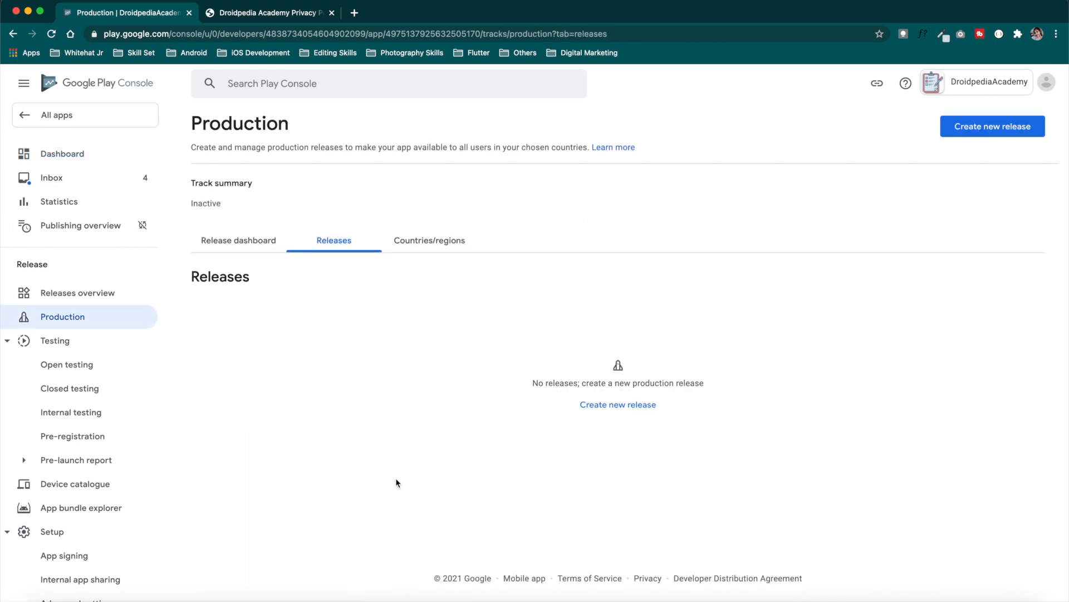
left_click(622, 407)
left_click(234, 308)
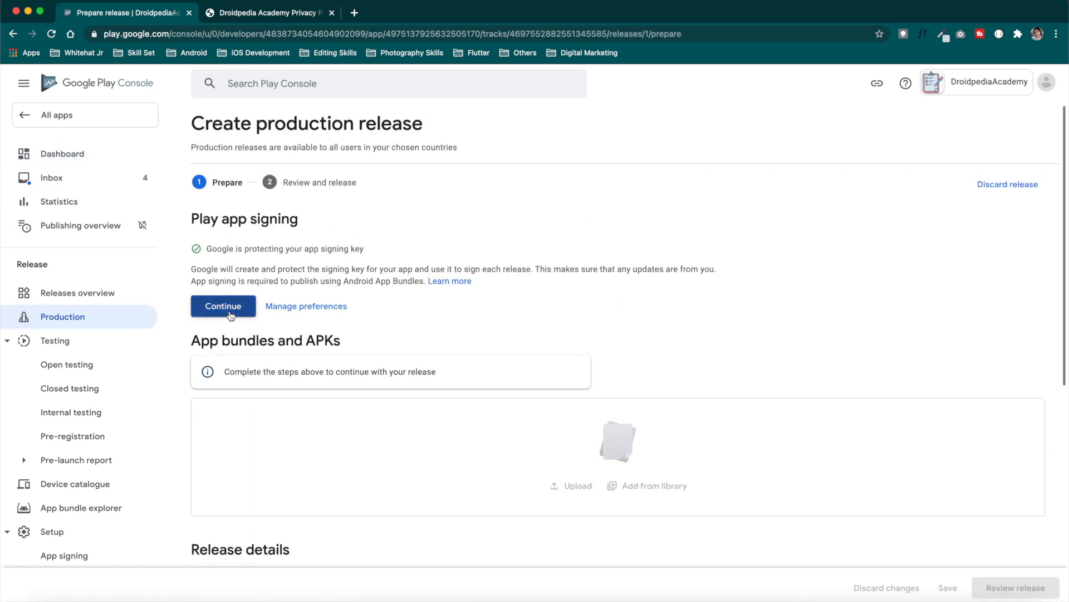
Upload TodoList.apk as release 1 (1.0.0), save the draft and continue to Review and release
left_click(577, 313)
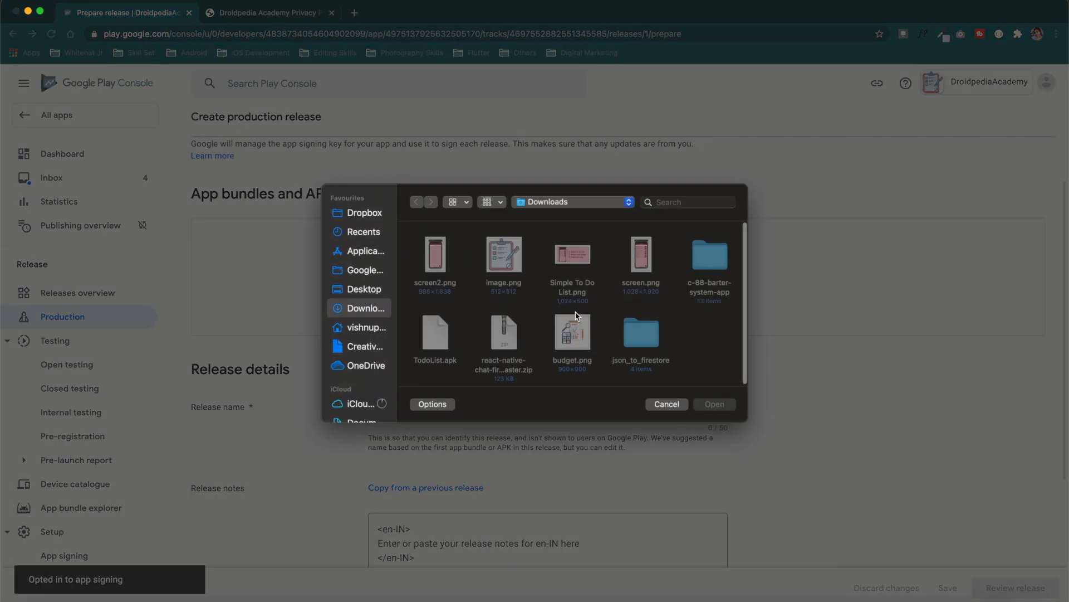
left_click(438, 333)
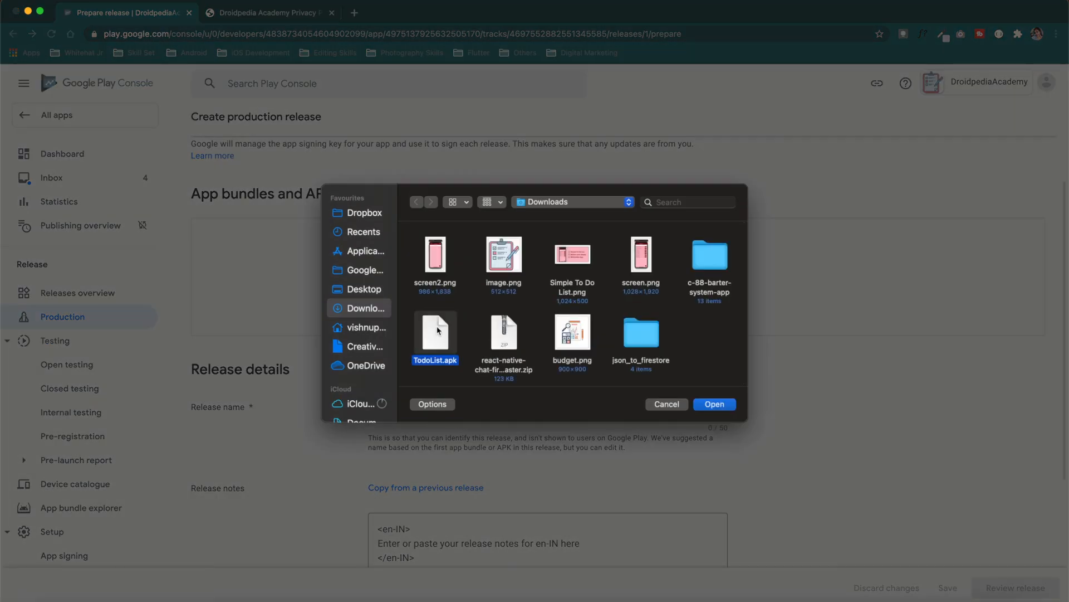
left_click(714, 404)
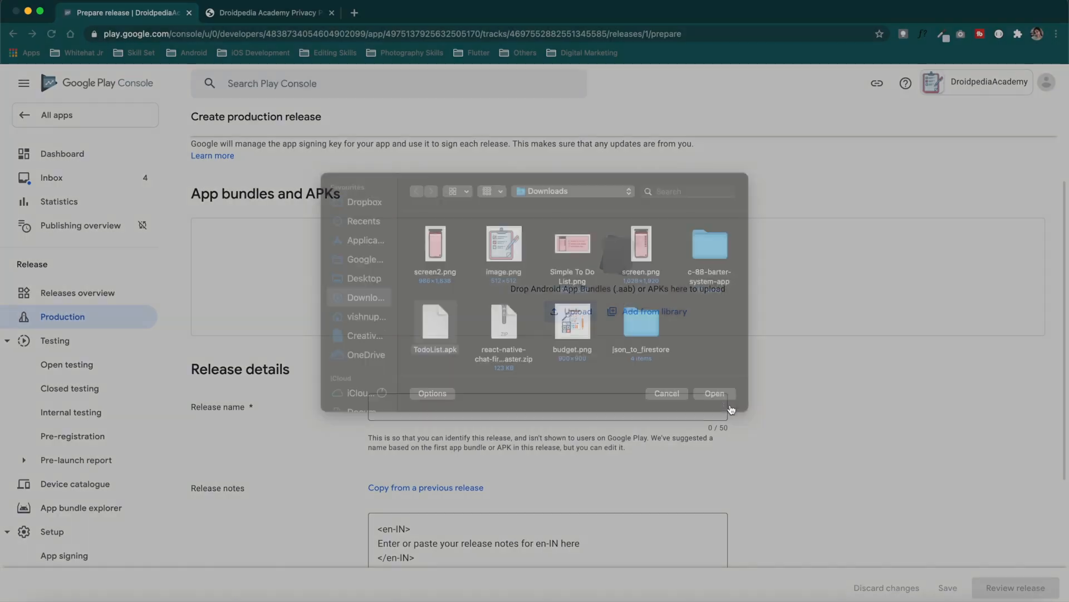
scroll(683, 400, "down", 1)
scroll(682, 399, "down", 1)
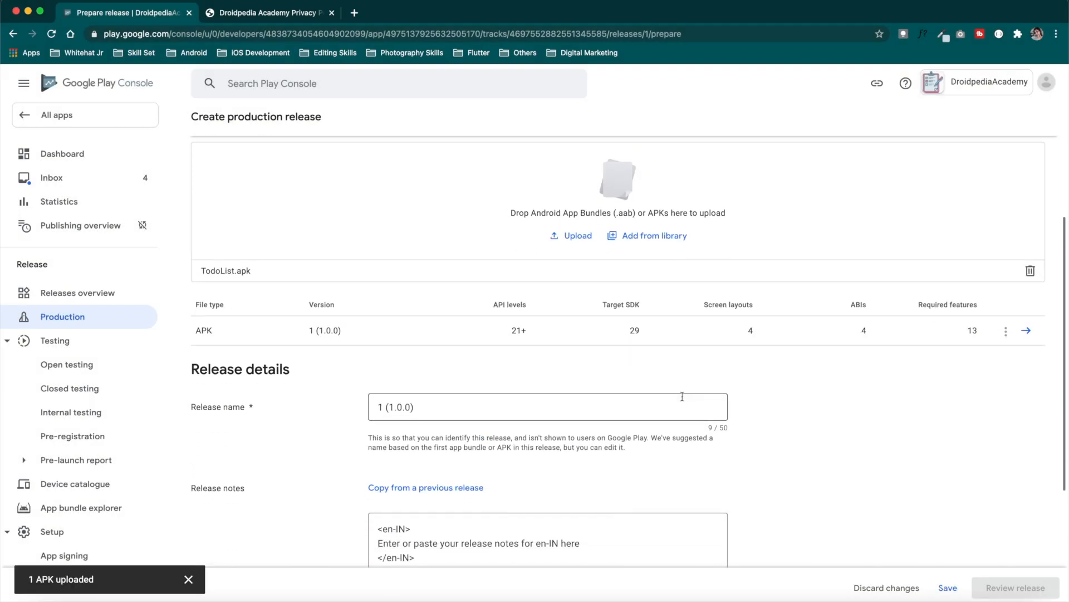
scroll(681, 395, "down", 3)
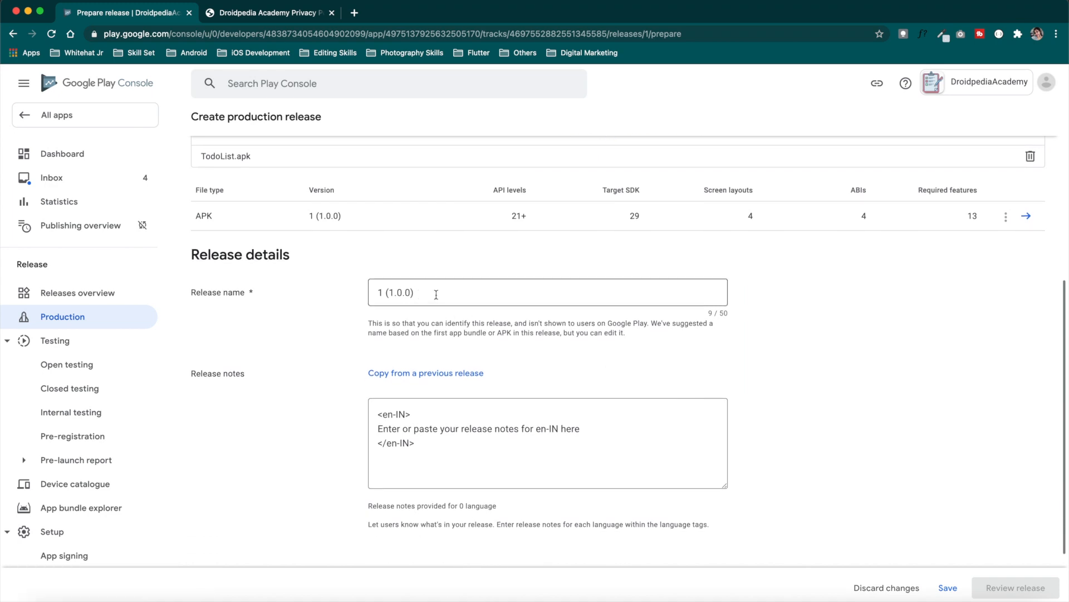
scroll(435, 293, "down", 2)
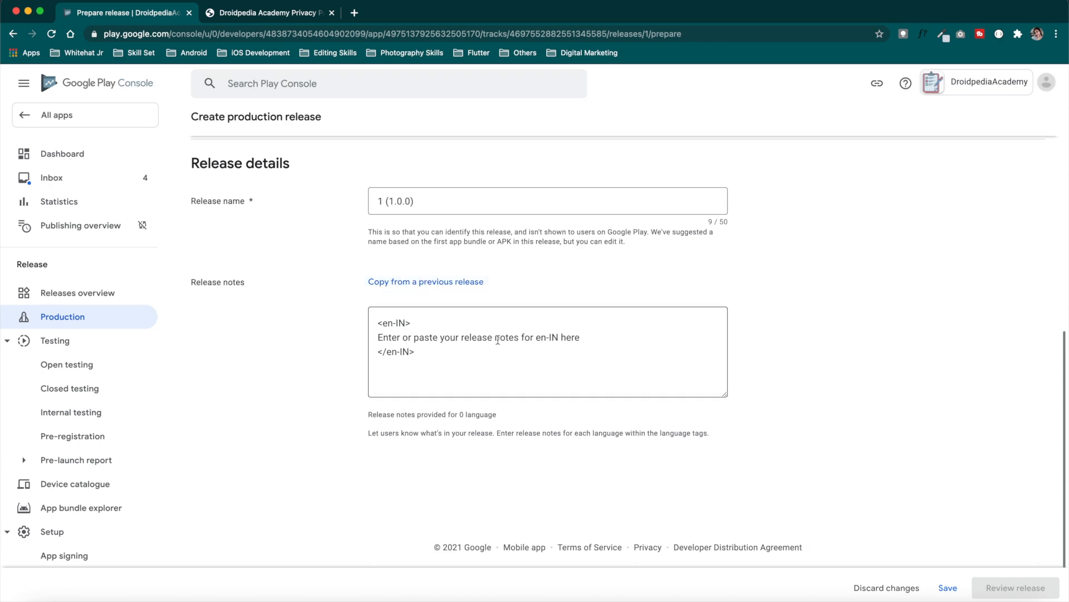
scroll(726, 426, "up", 5)
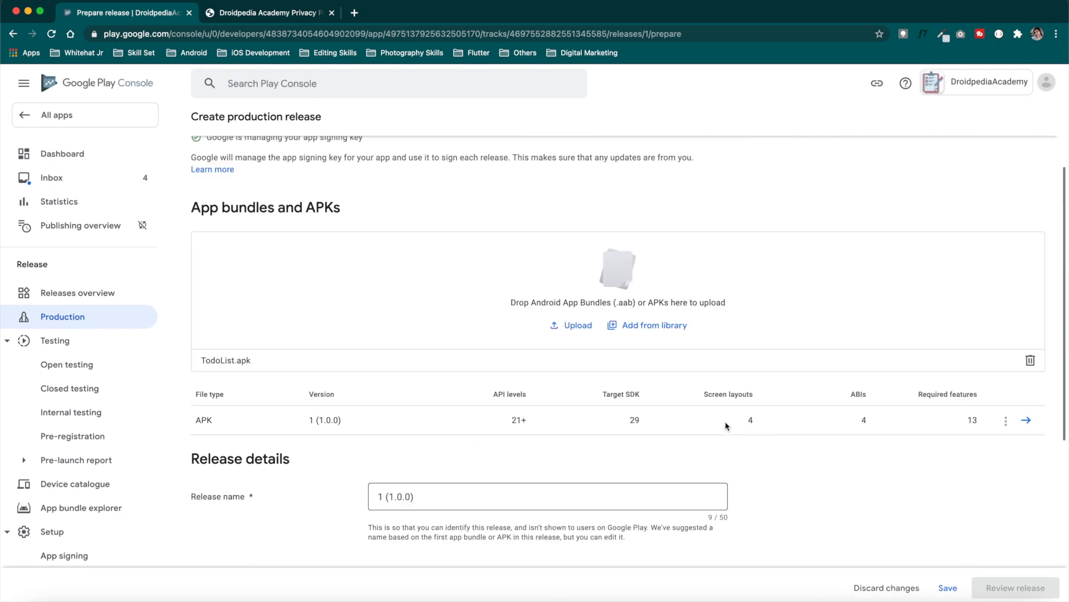
scroll(726, 426, "down", 5)
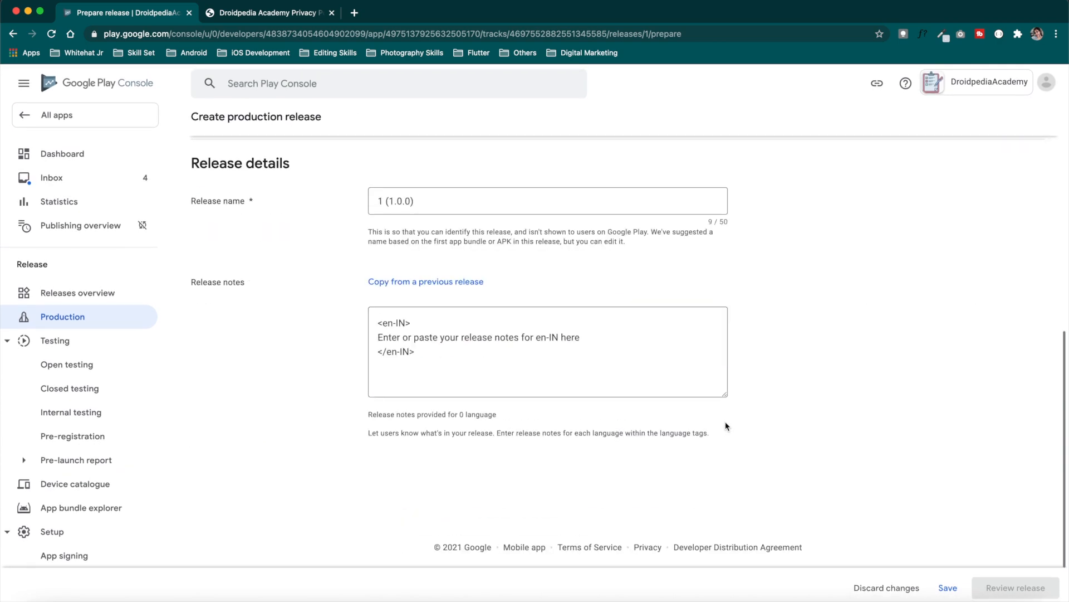
left_click(950, 588)
scroll(985, 483, "down", 5)
left_click(1034, 588)
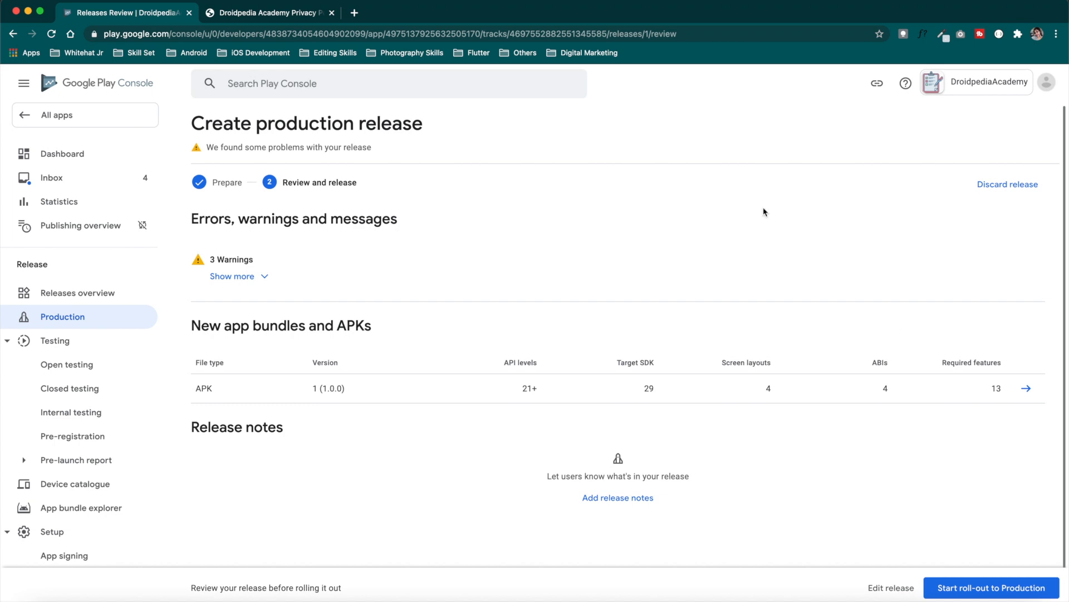
Expand and collapse the three release warnings, then start the roll-out to Production
left_click_drag(206, 126, 420, 119)
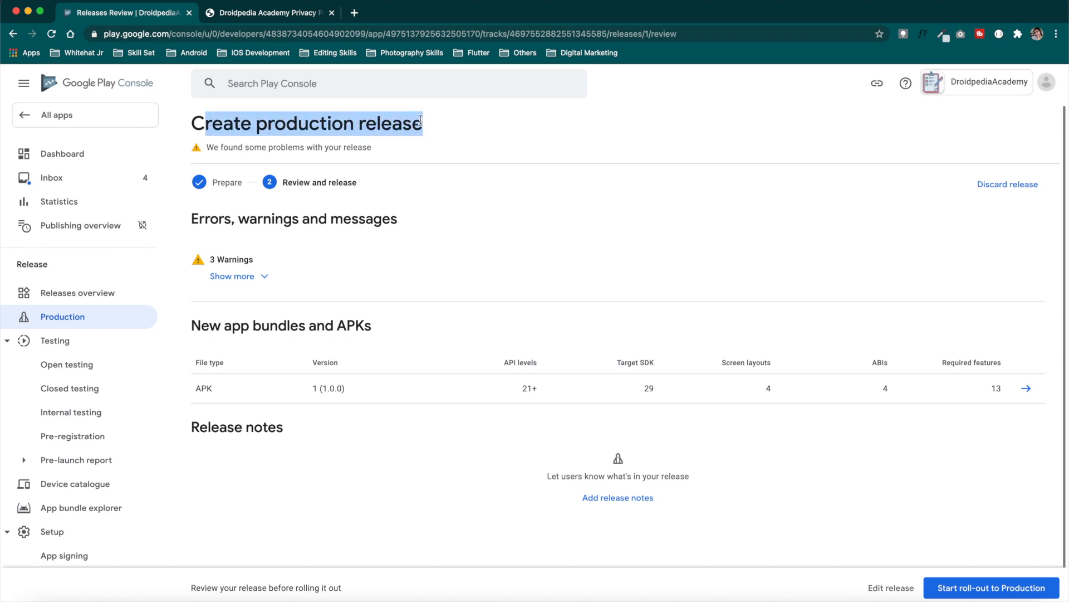
left_click(245, 275)
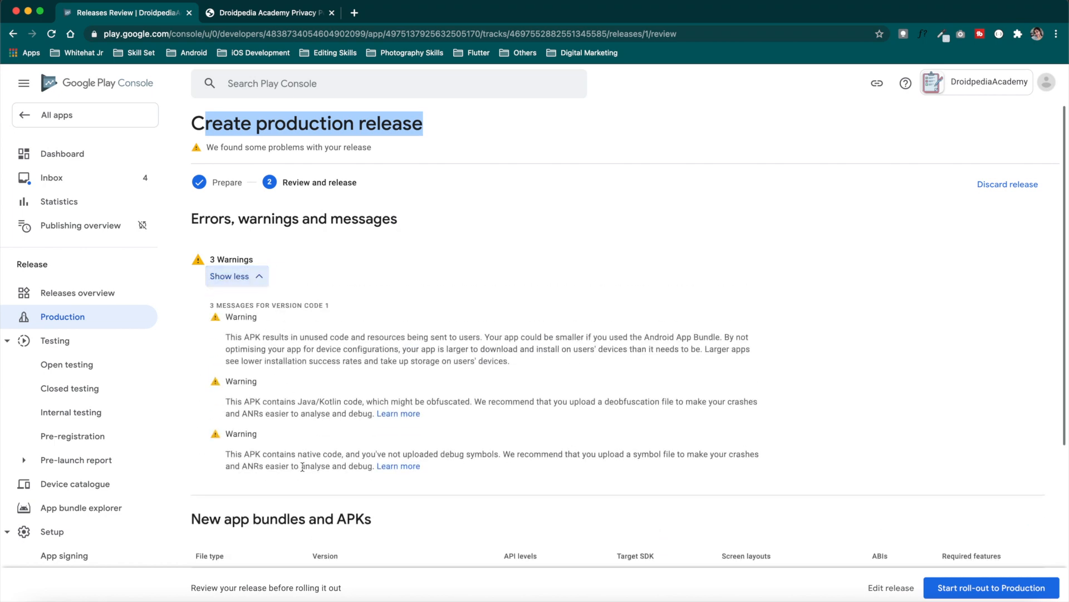
left_click(259, 277)
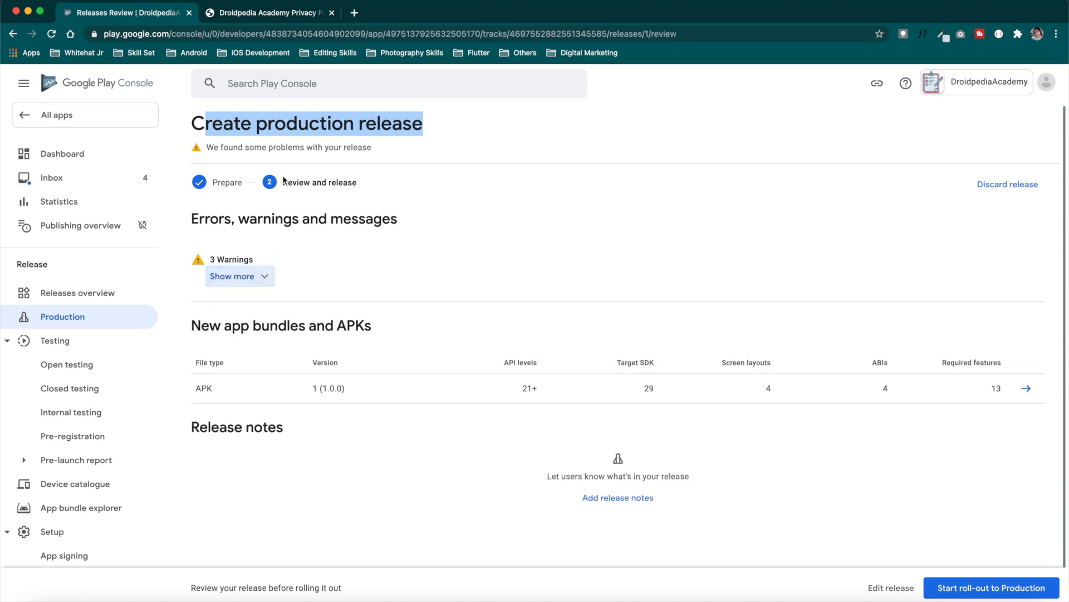
left_click(992, 591)
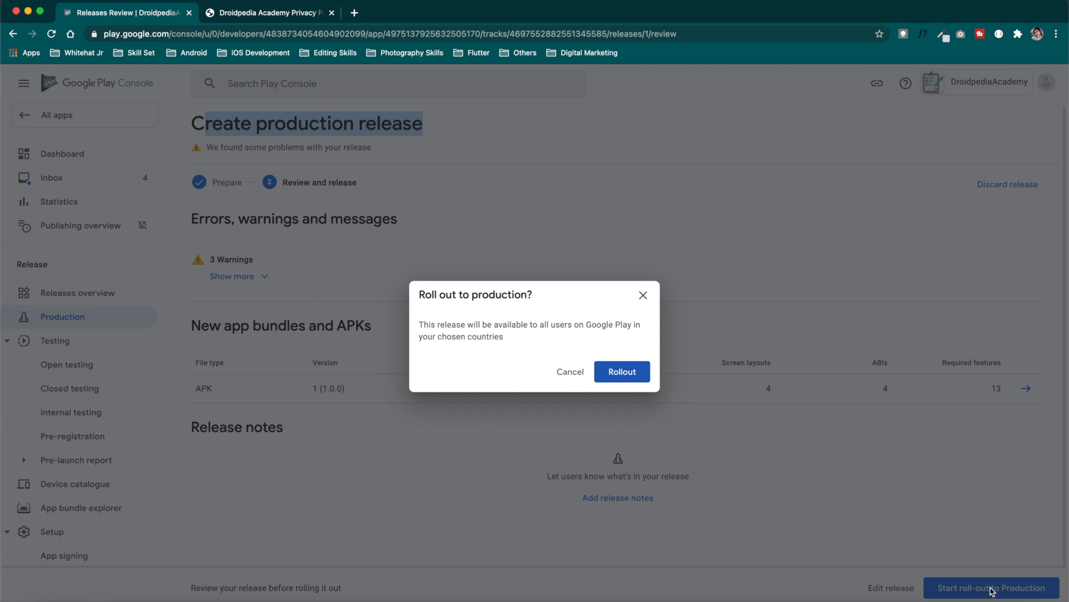